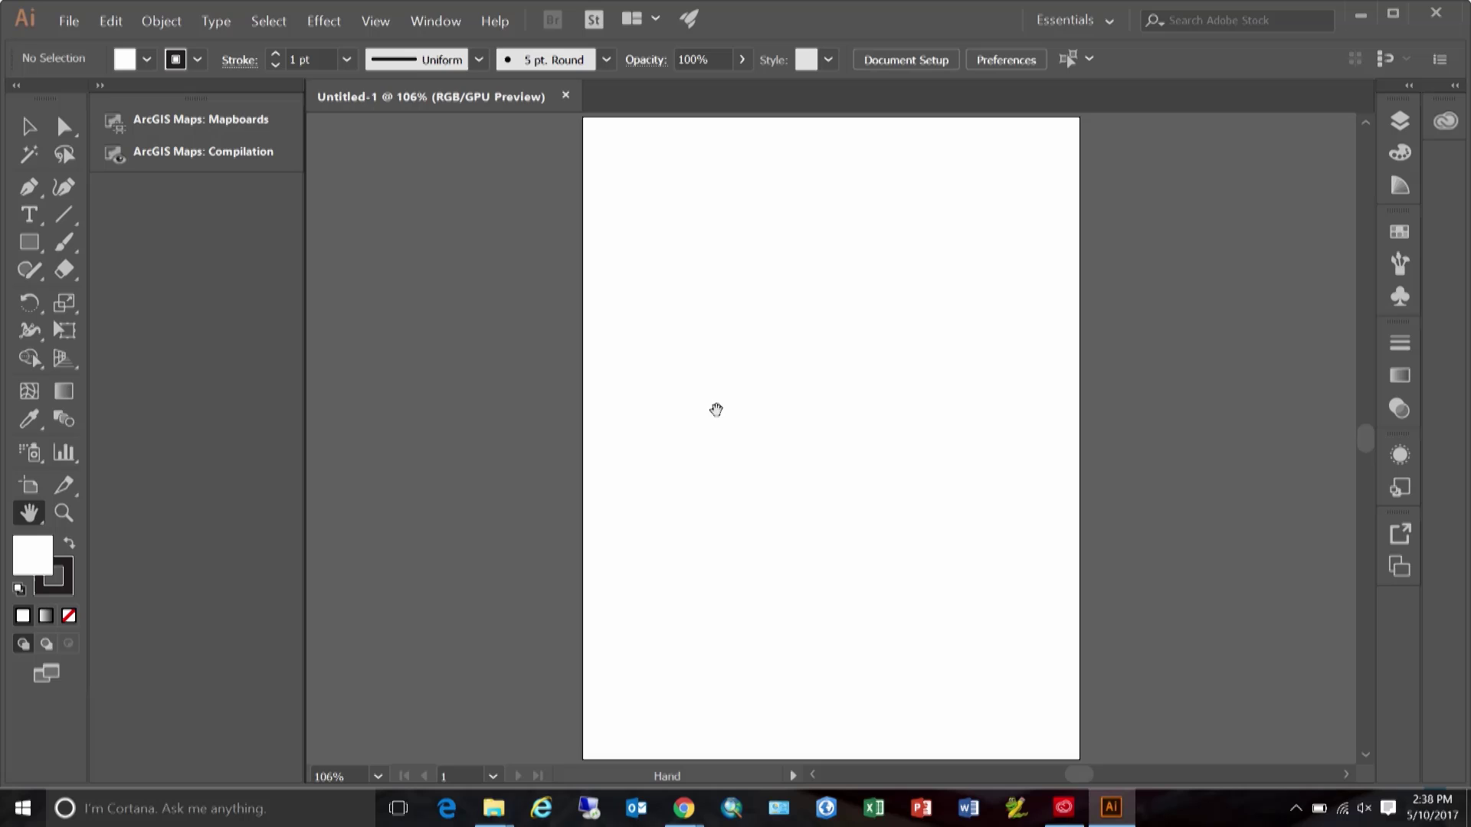
Add the manhattan_city_transit web map by its pasted item URL, replacing the current web map
left_click(228, 118)
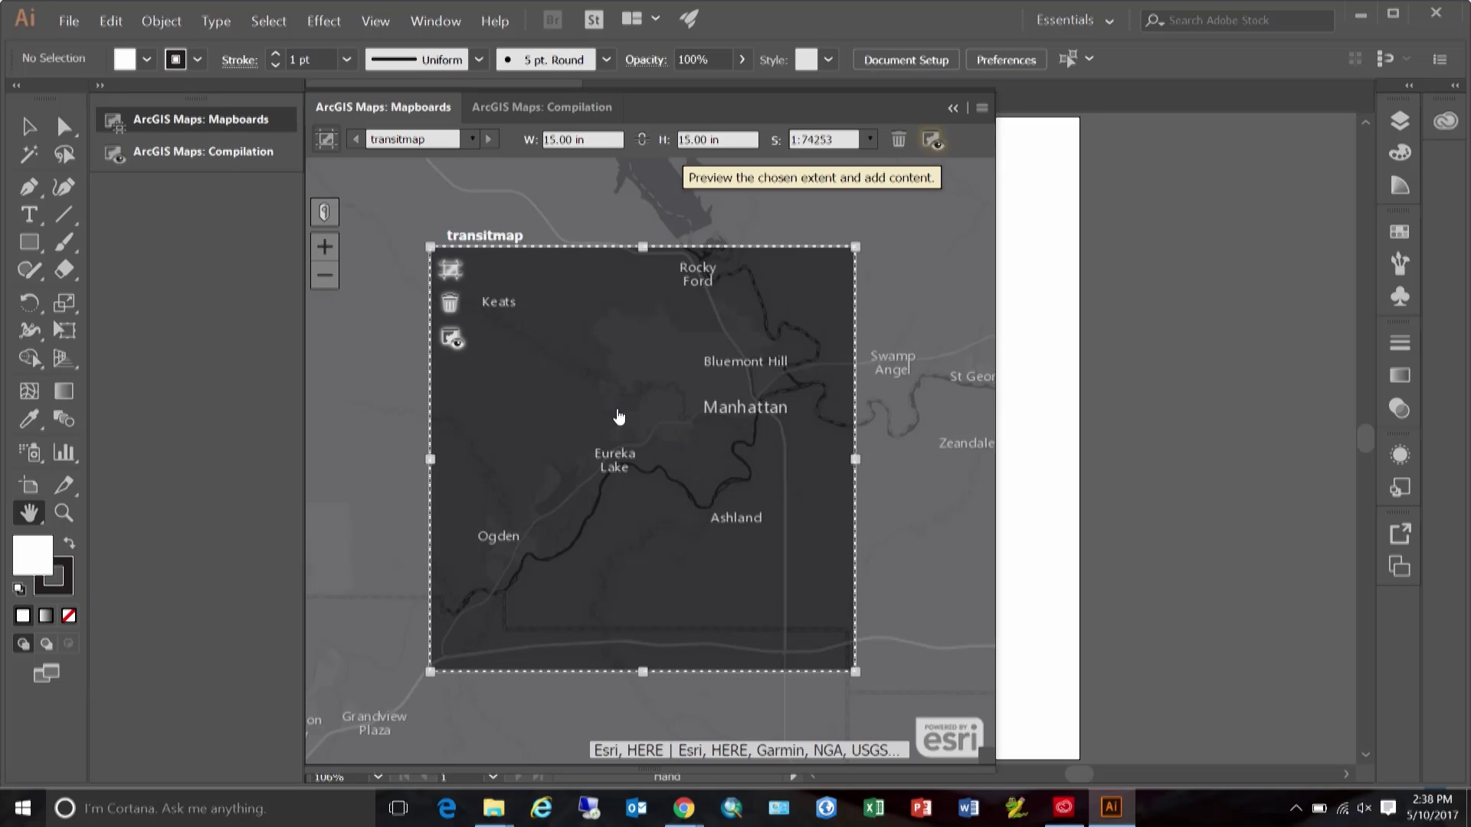
left_click(181, 153)
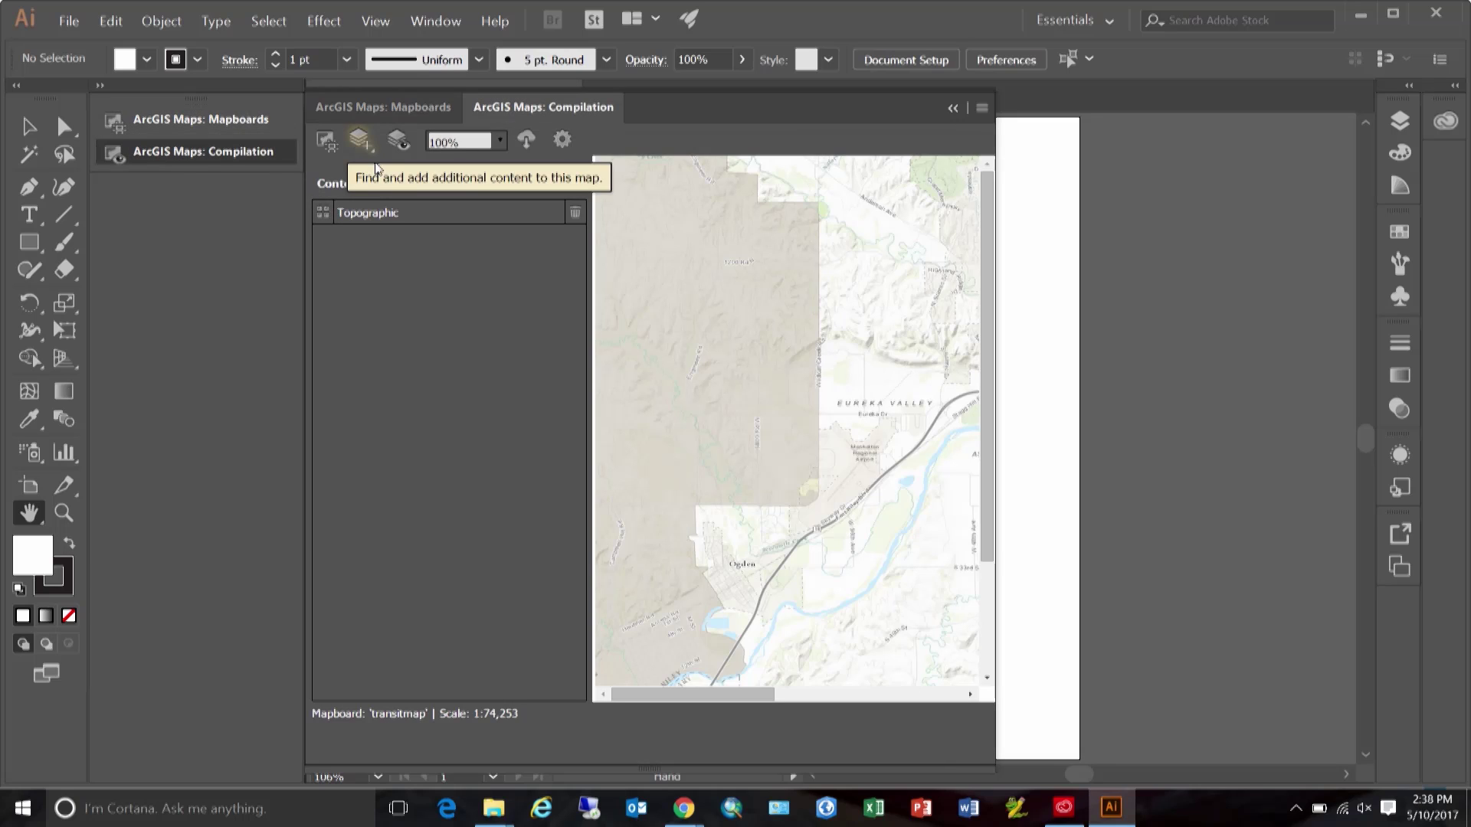
left_click(364, 146)
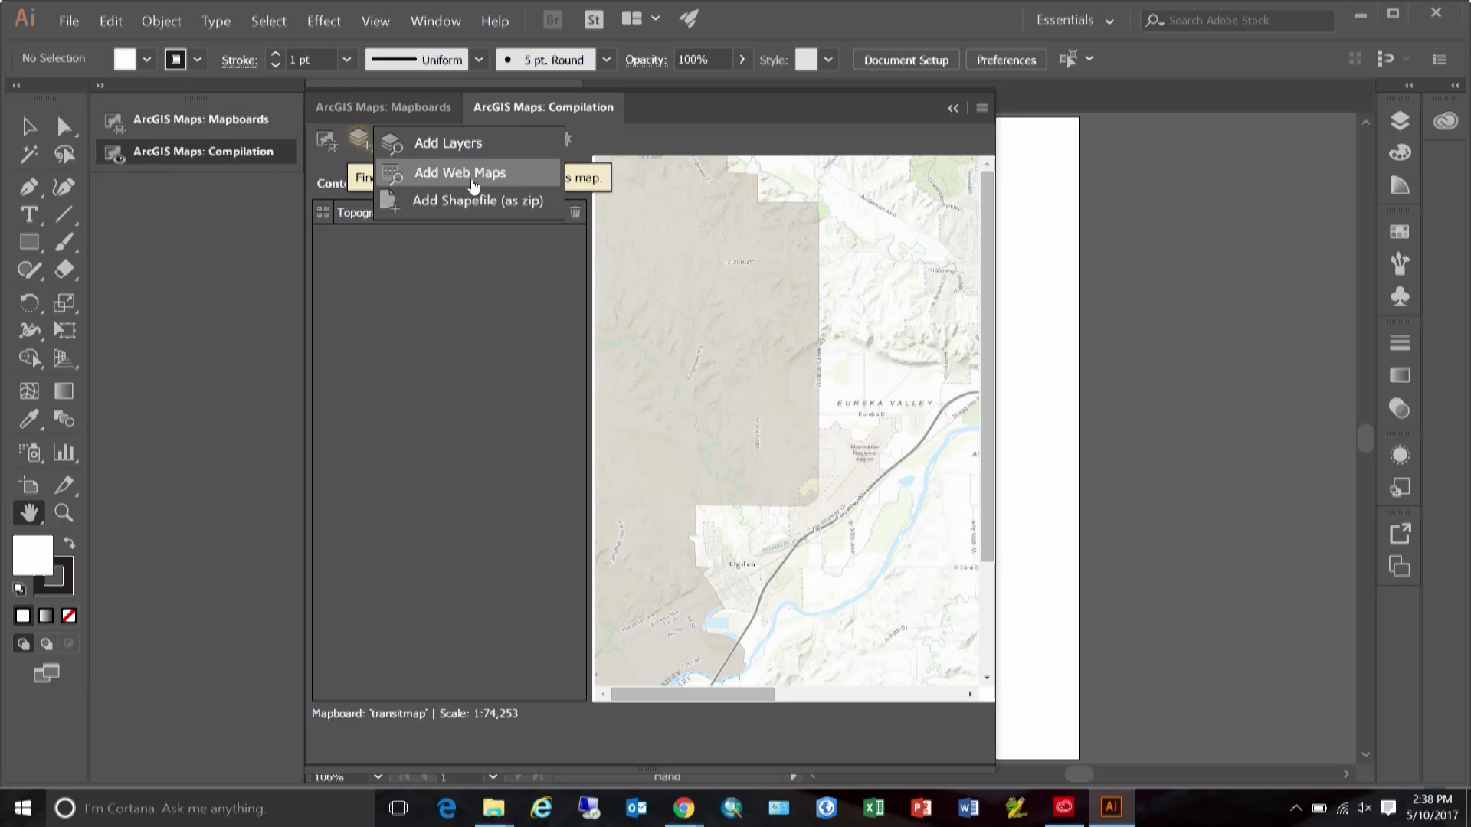
left_click(472, 184)
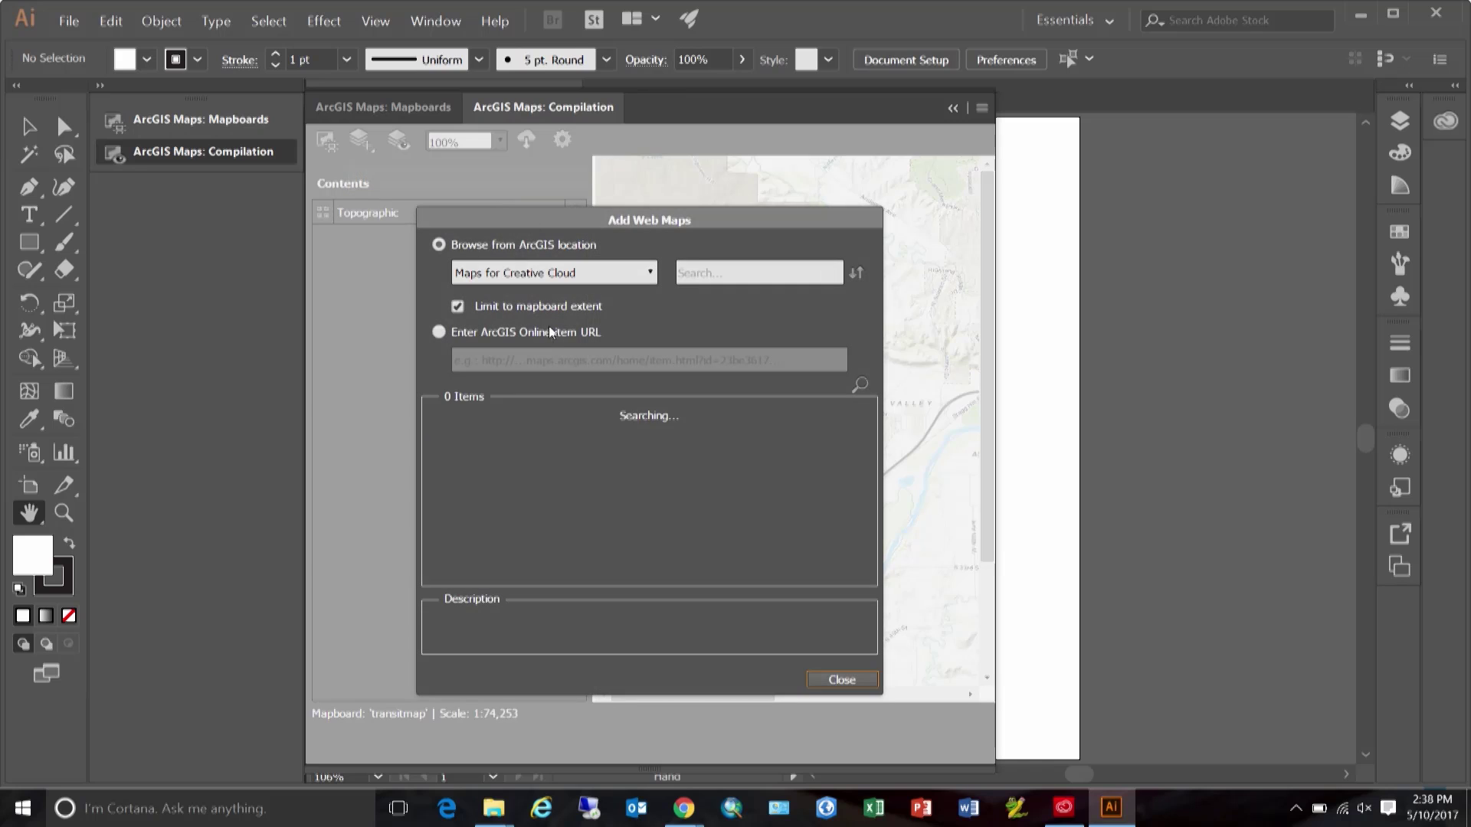
left_click(537, 360)
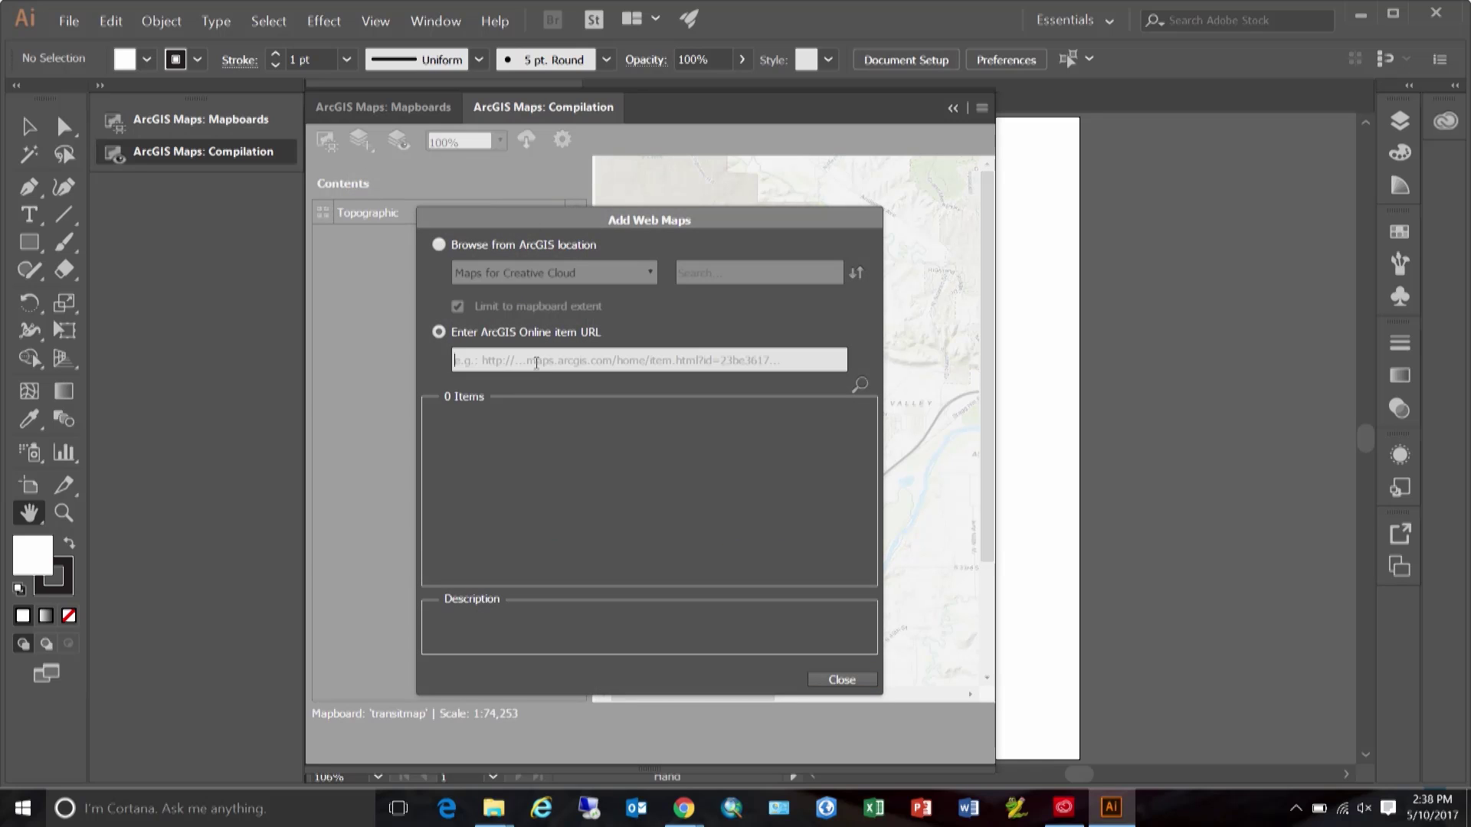
key("ctrl+v")
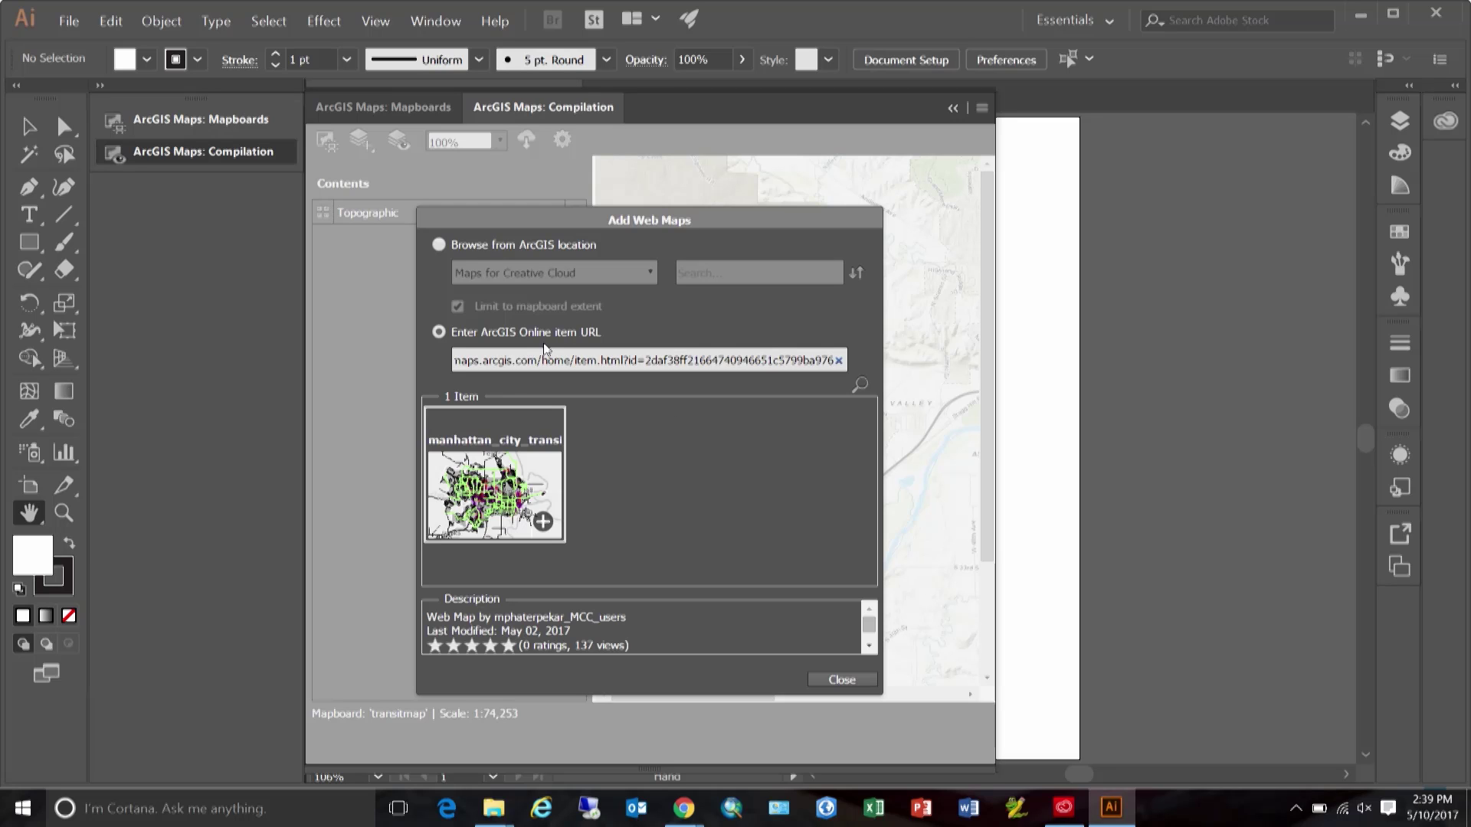
left_click(542, 523)
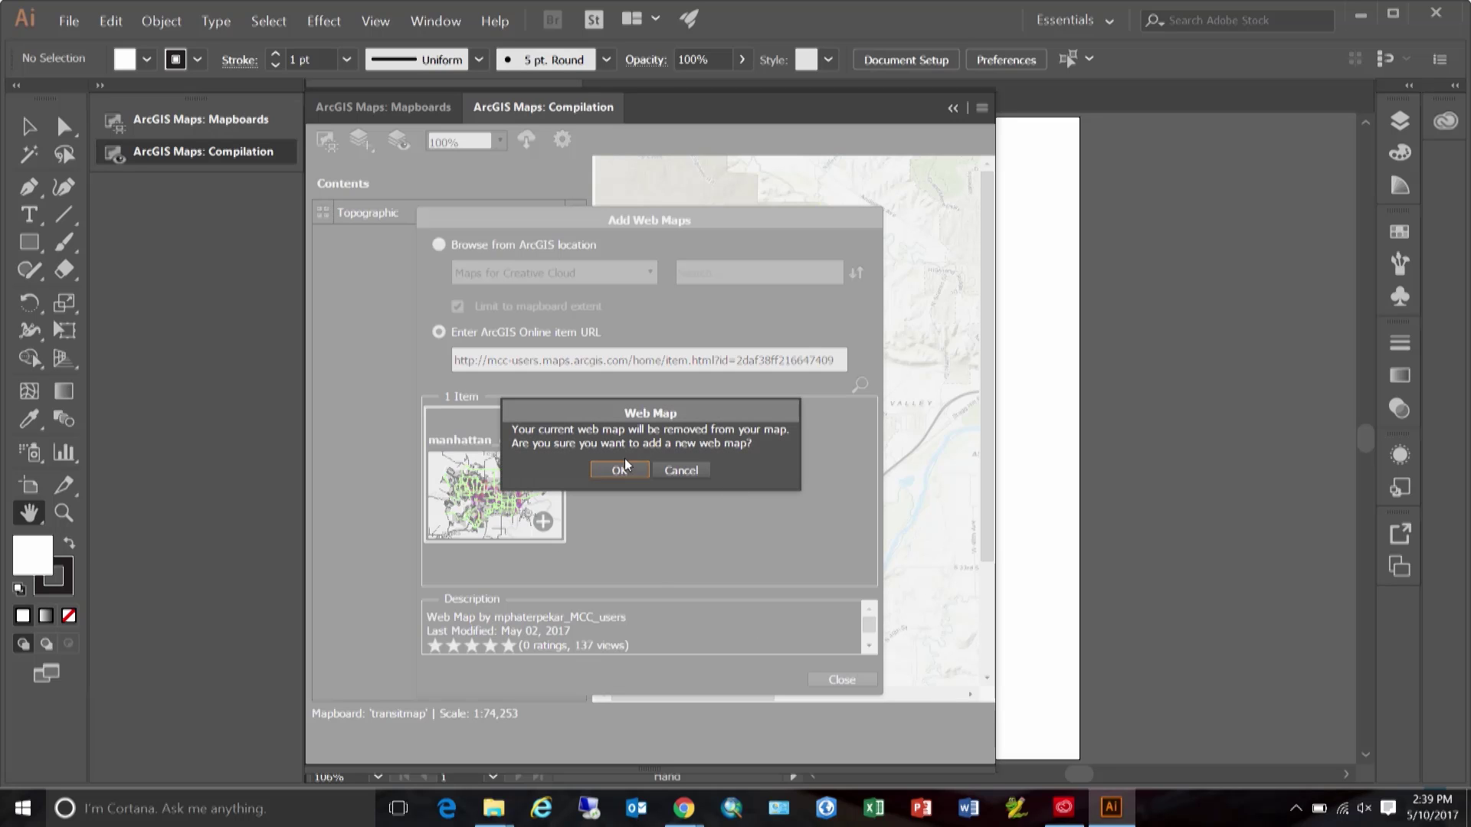
left_click(620, 470)
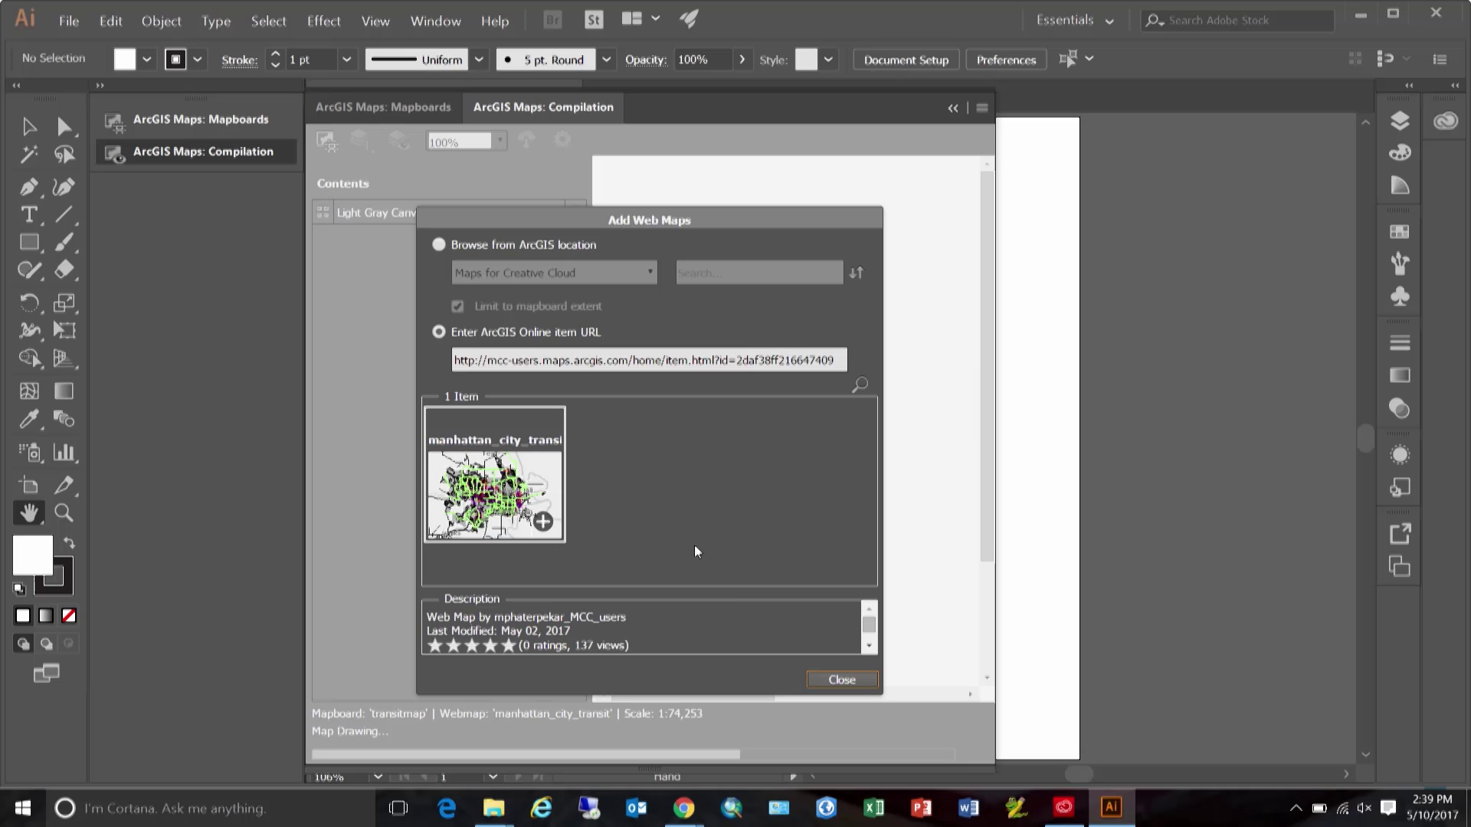
left_click(841, 680)
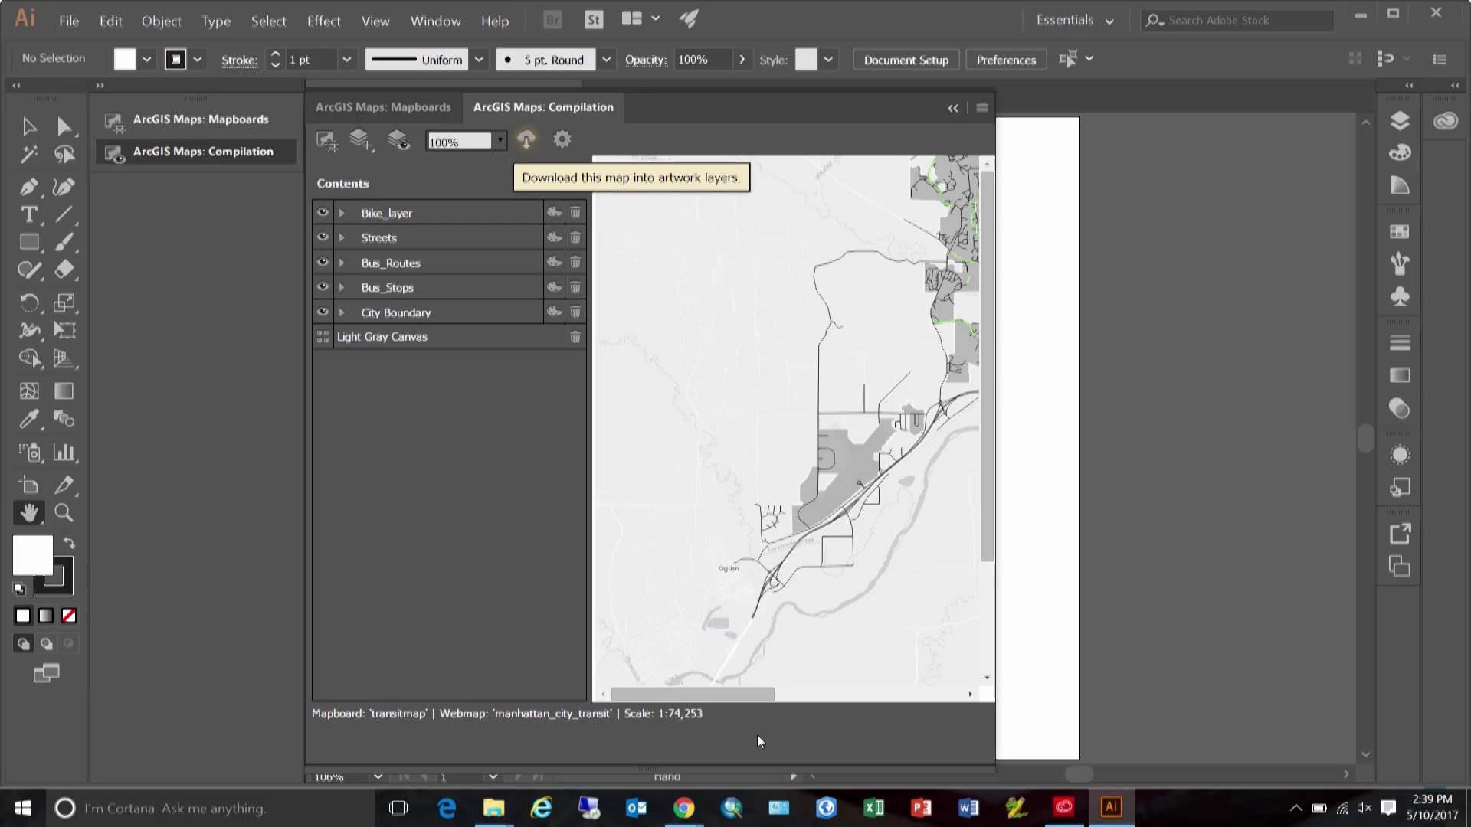
Set the map preview to 200%, pan it over the city, and expand Bike_layer and Streets
left_click(501, 142)
left_click(454, 192)
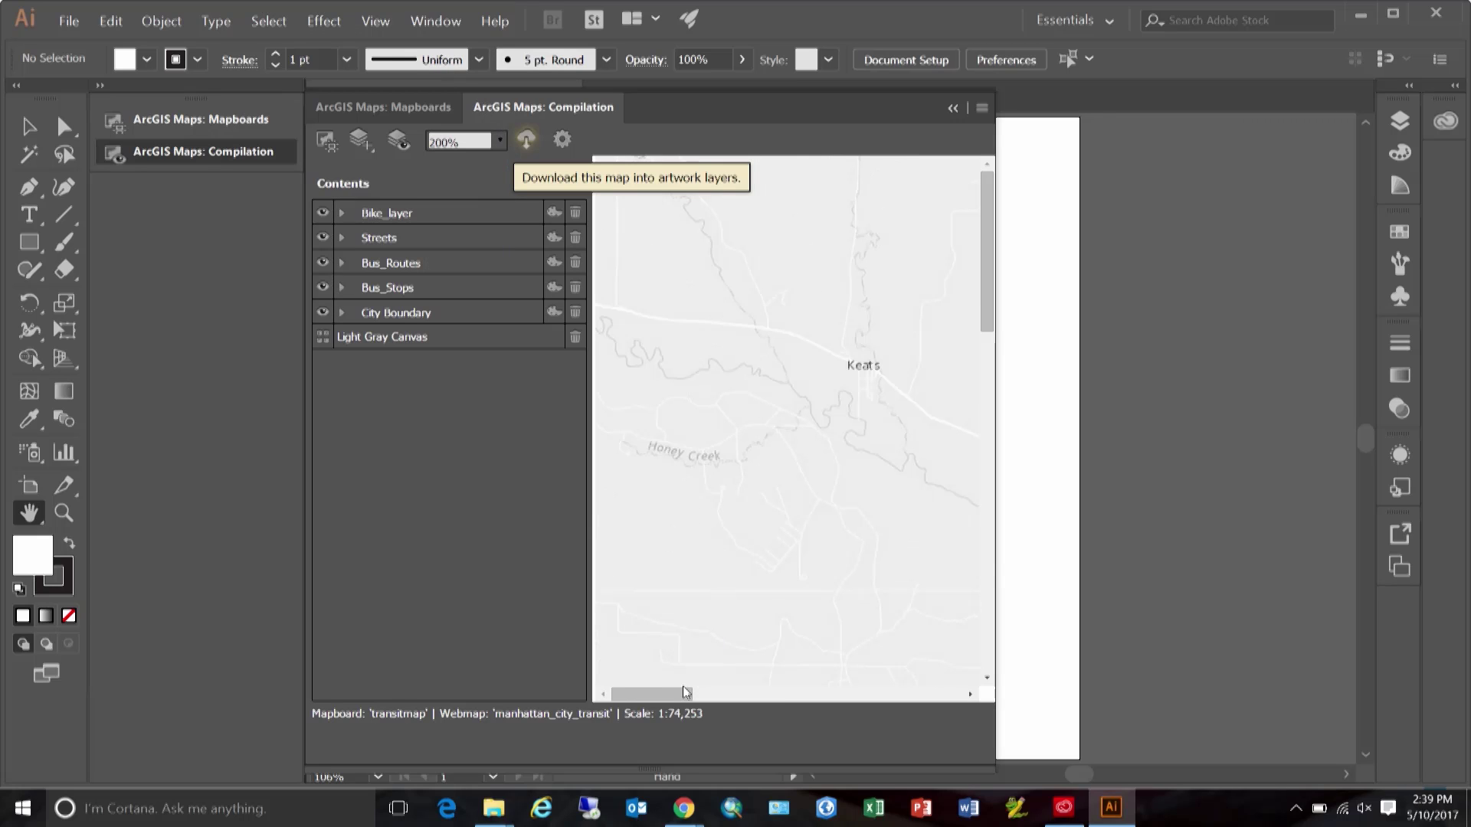
left_click_drag(683, 692, 816, 693)
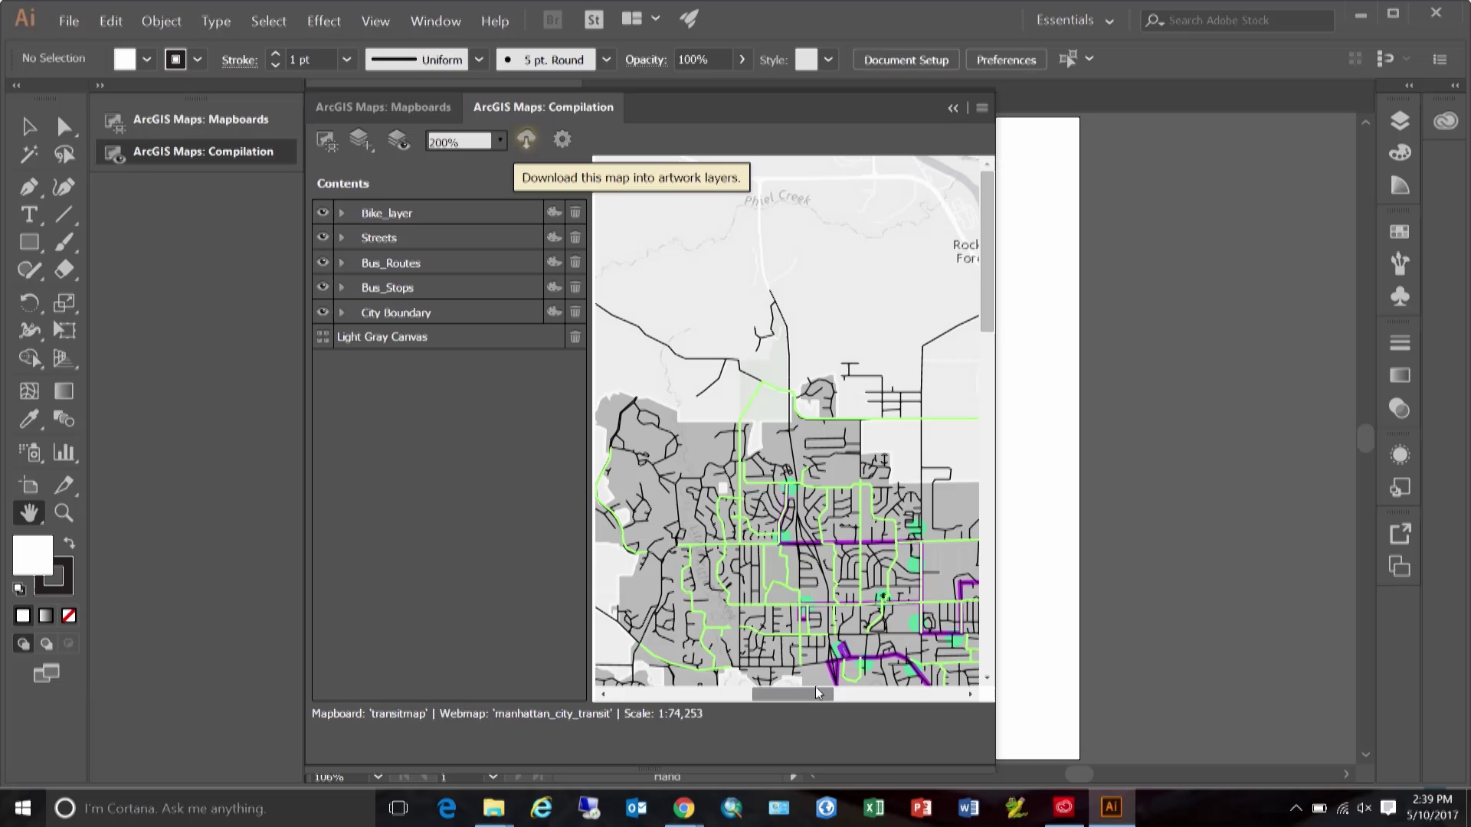
left_click_drag(988, 294, 991, 352)
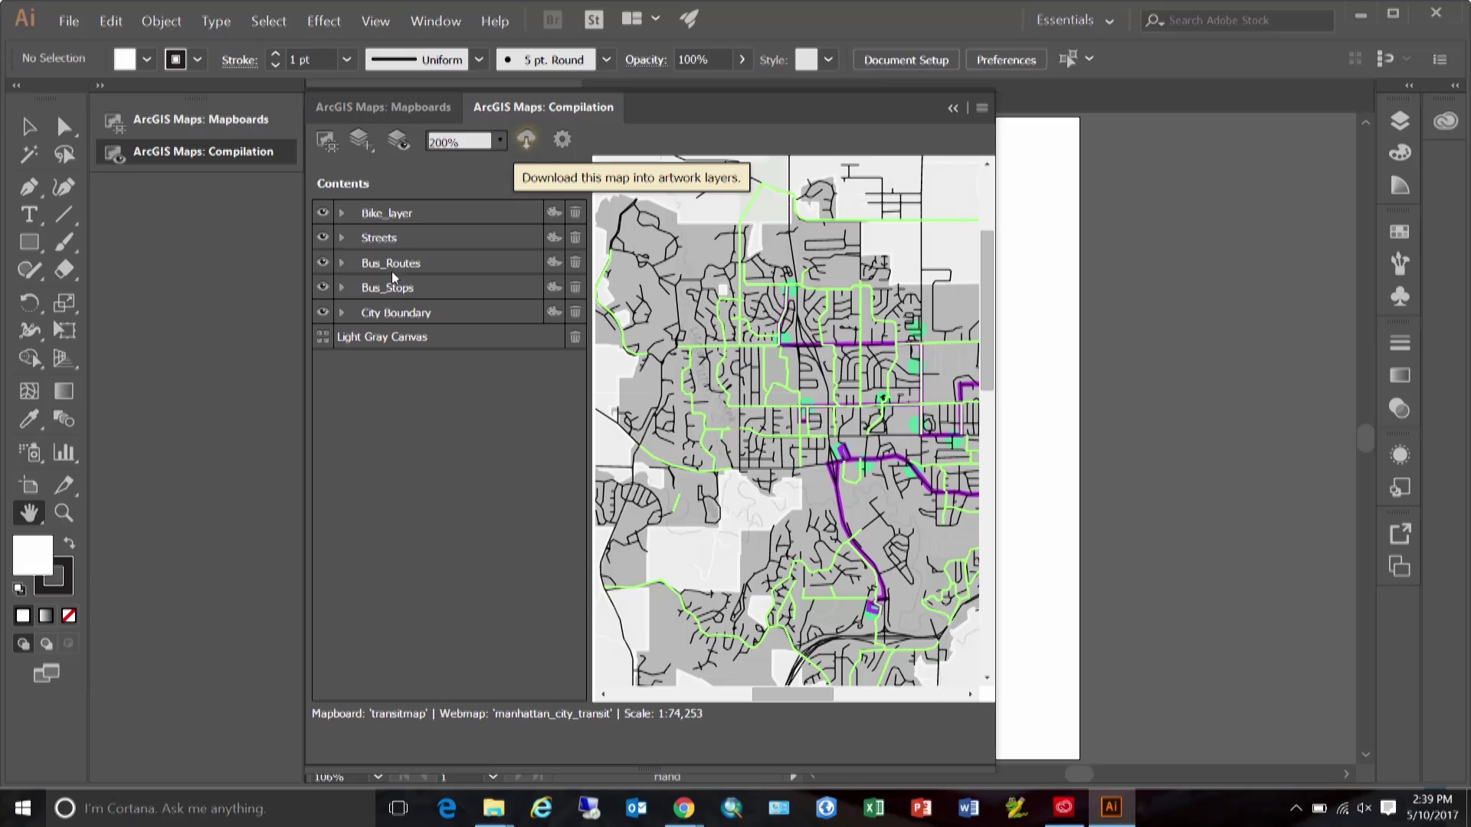
left_click(341, 215)
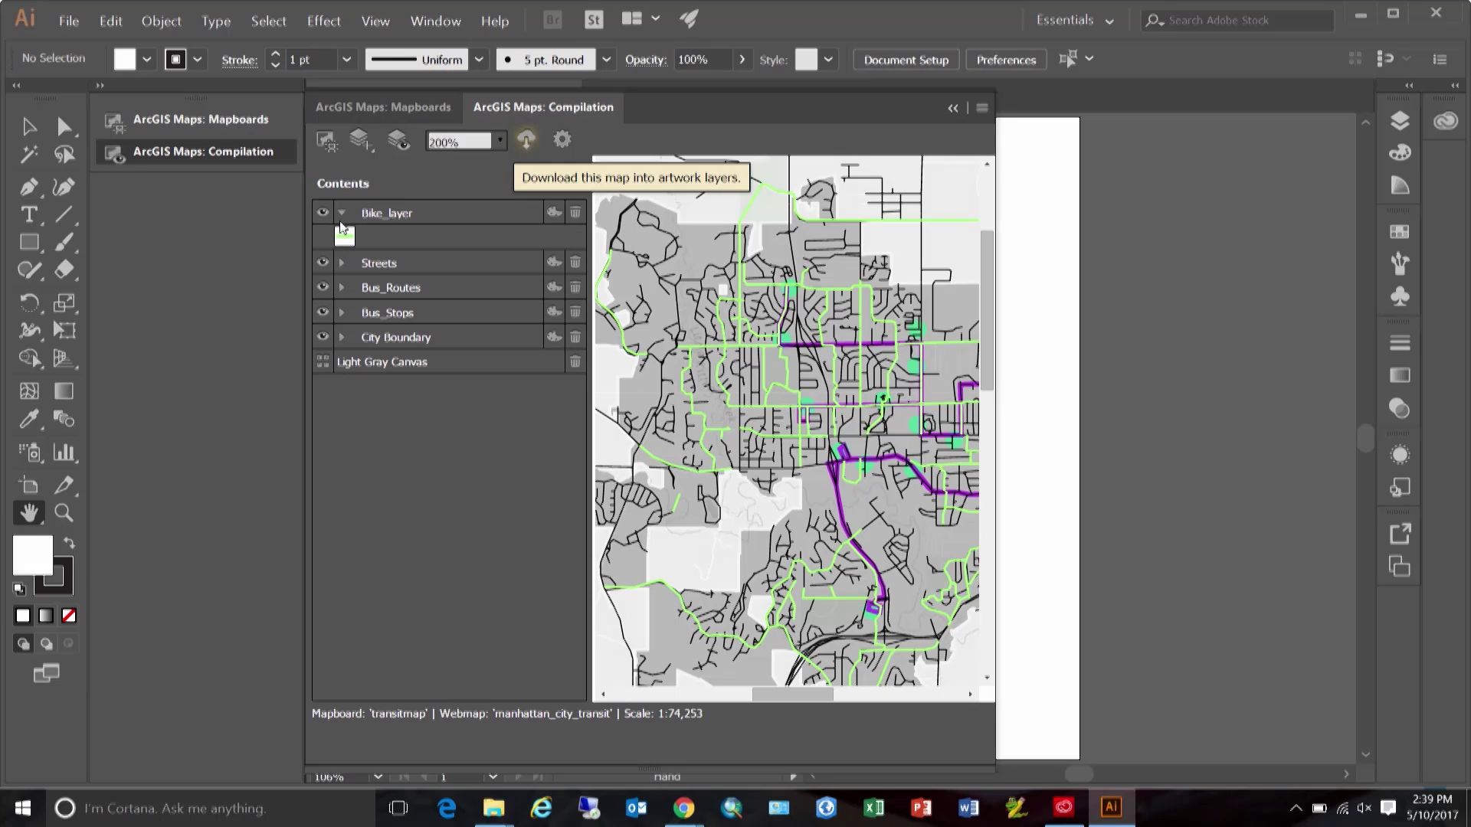
left_click(342, 263)
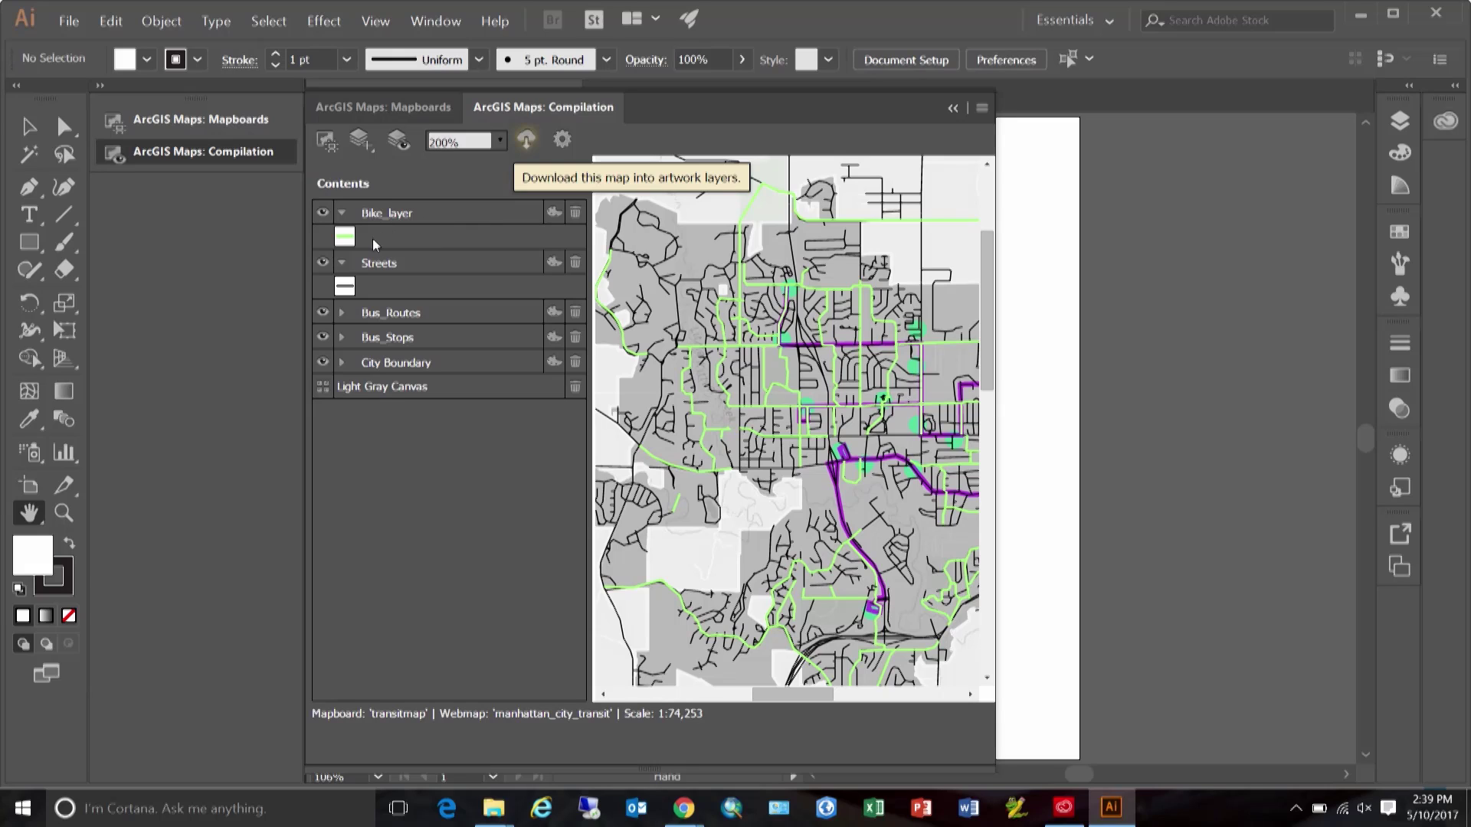
Hide the Streets, Bus_Routes and Bus_Stops layers
left_click(323, 263)
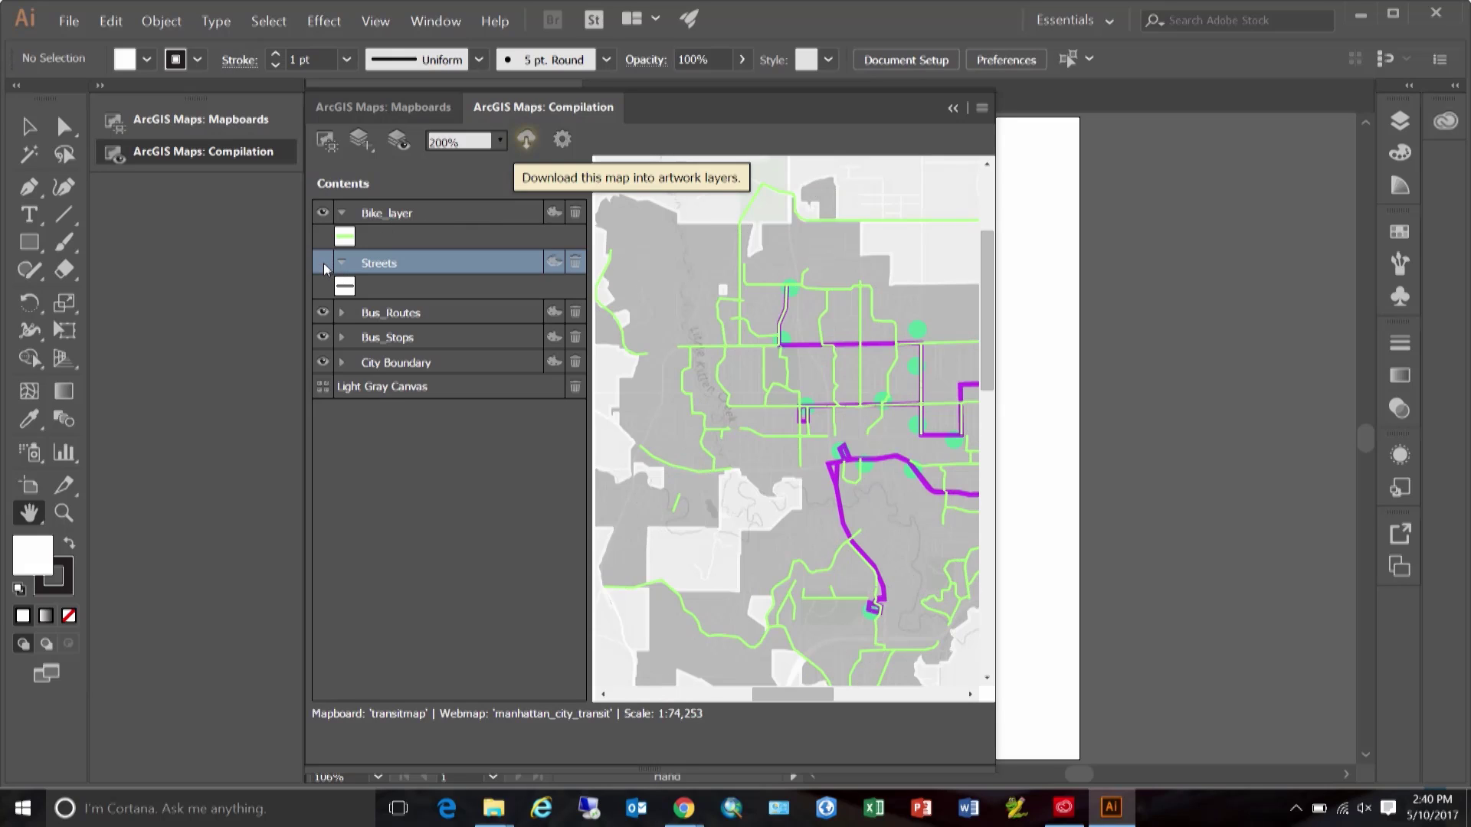
left_click(322, 312)
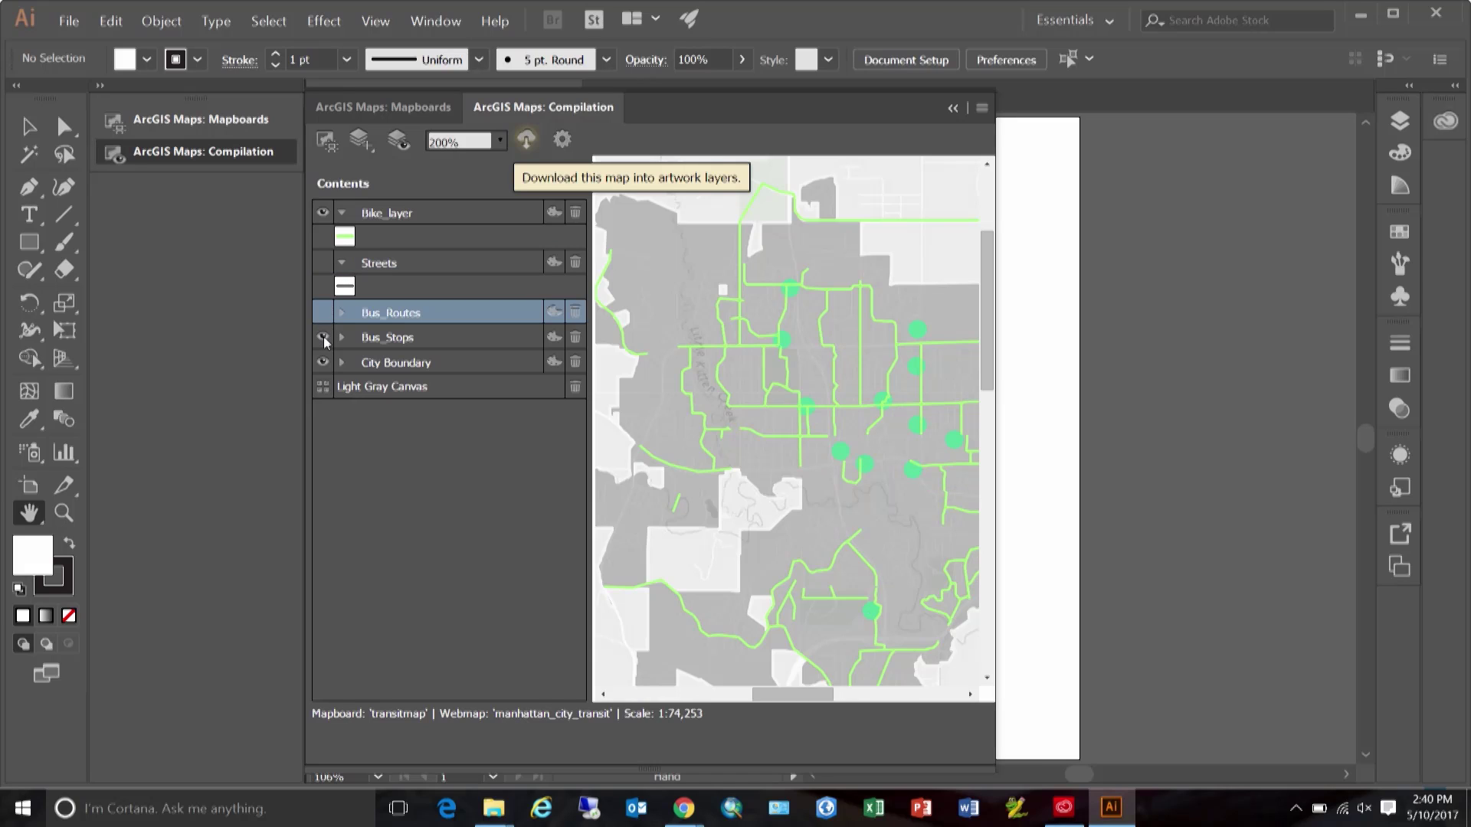
left_click(322, 337)
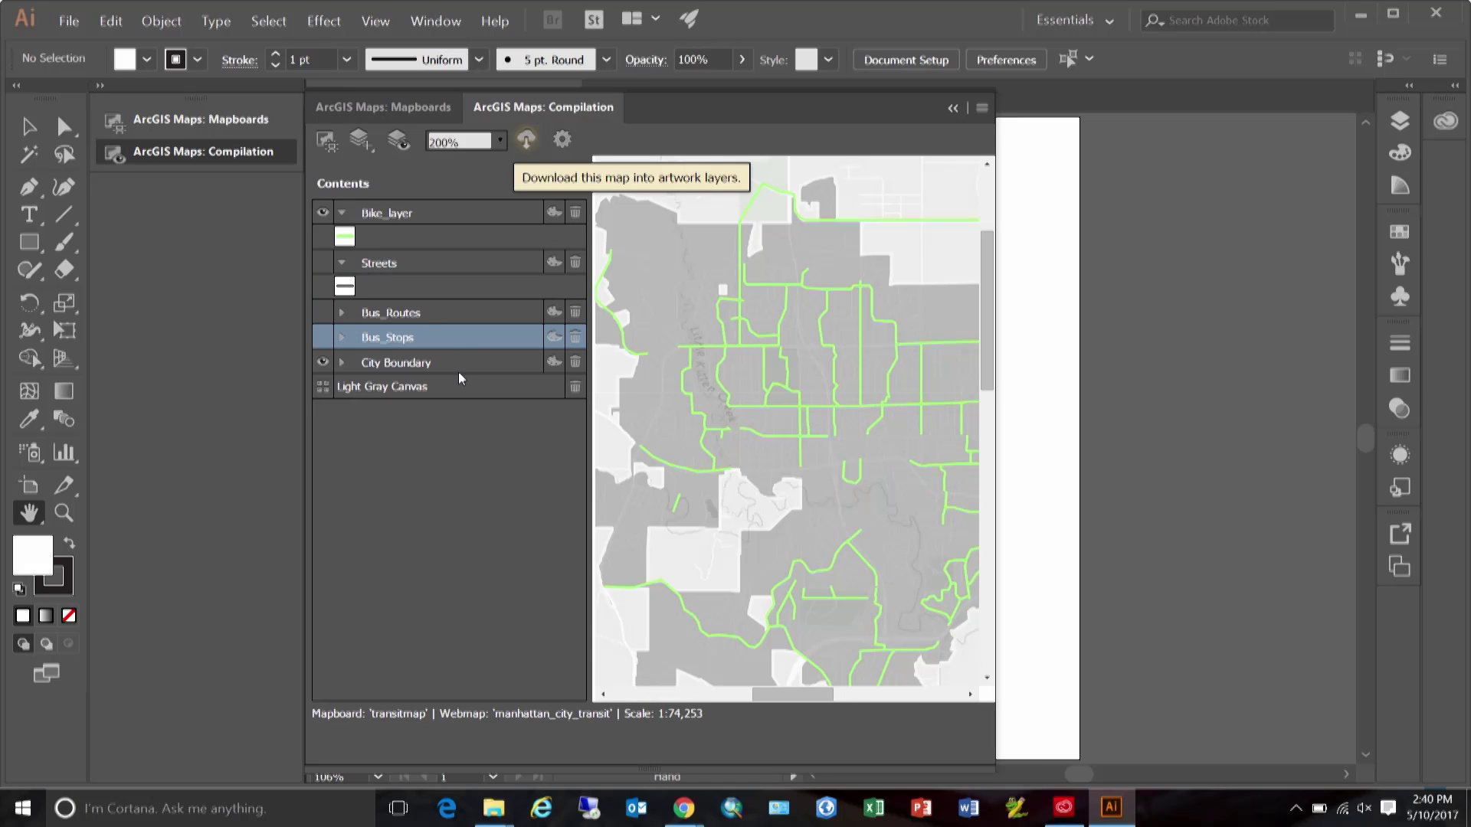
Restyle Bike_layer with unique symbols by the Bike_type attribute
left_click(397, 212)
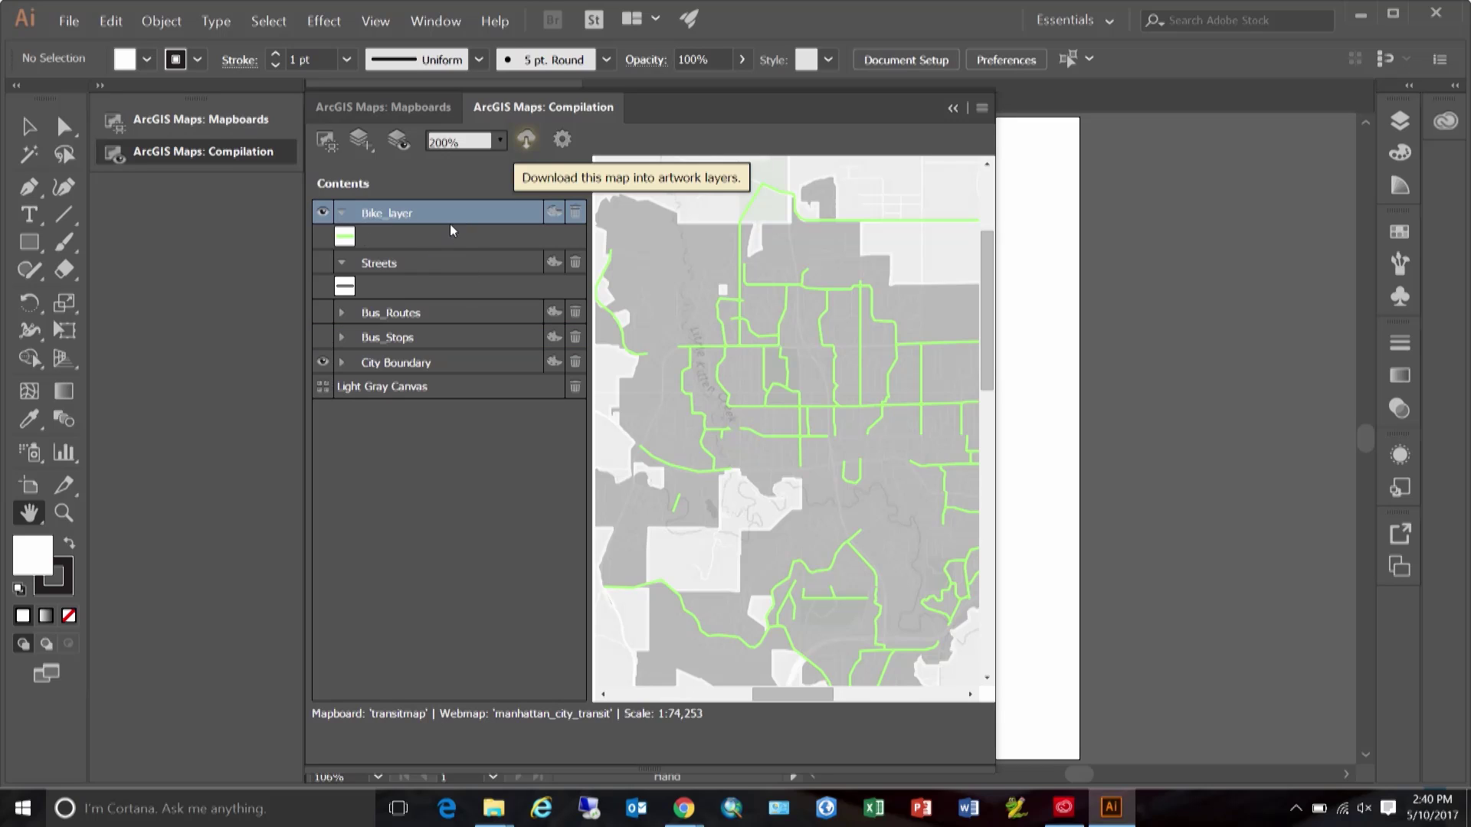
left_click(553, 213)
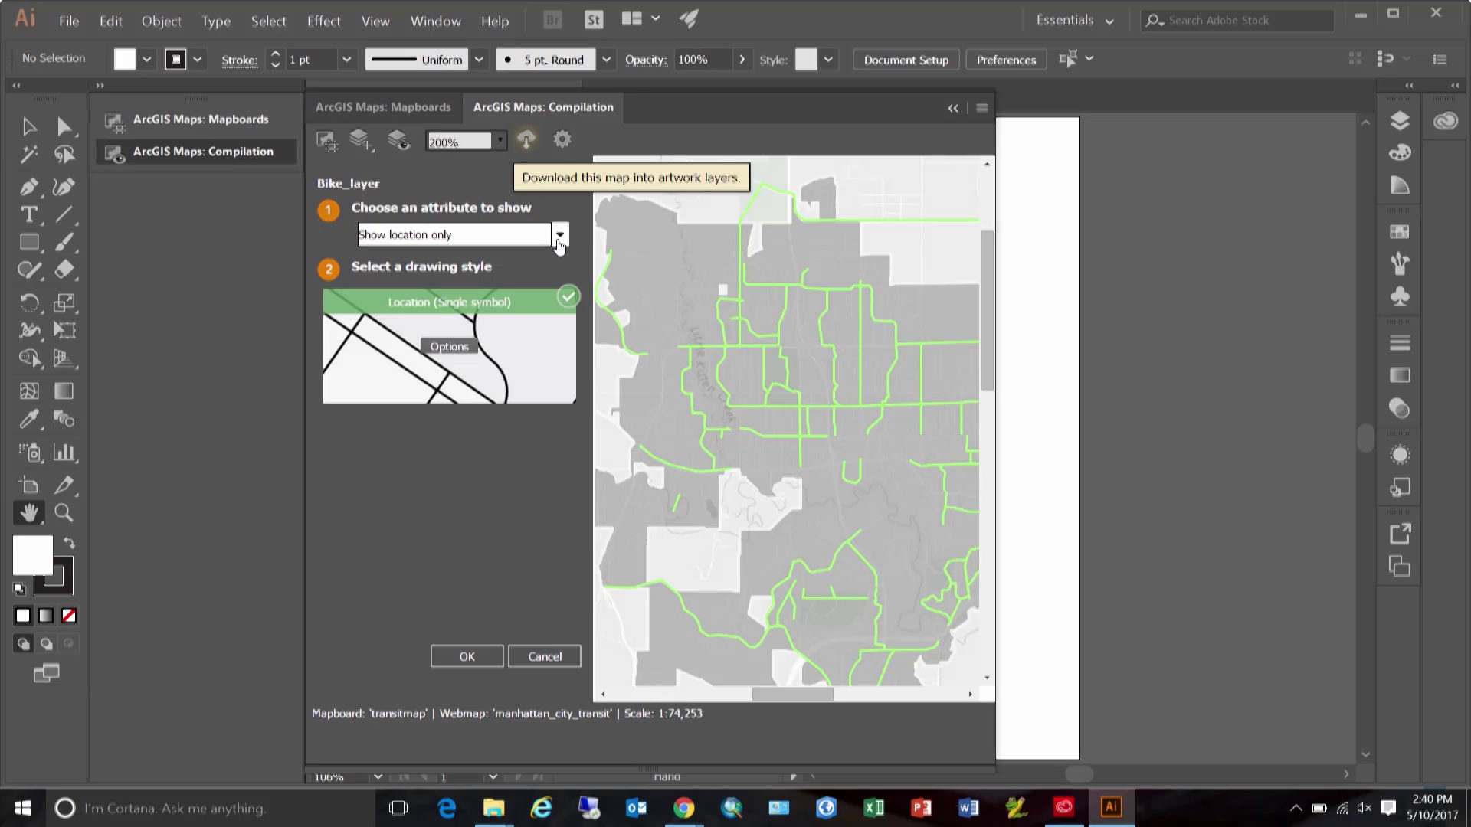
left_click(559, 236)
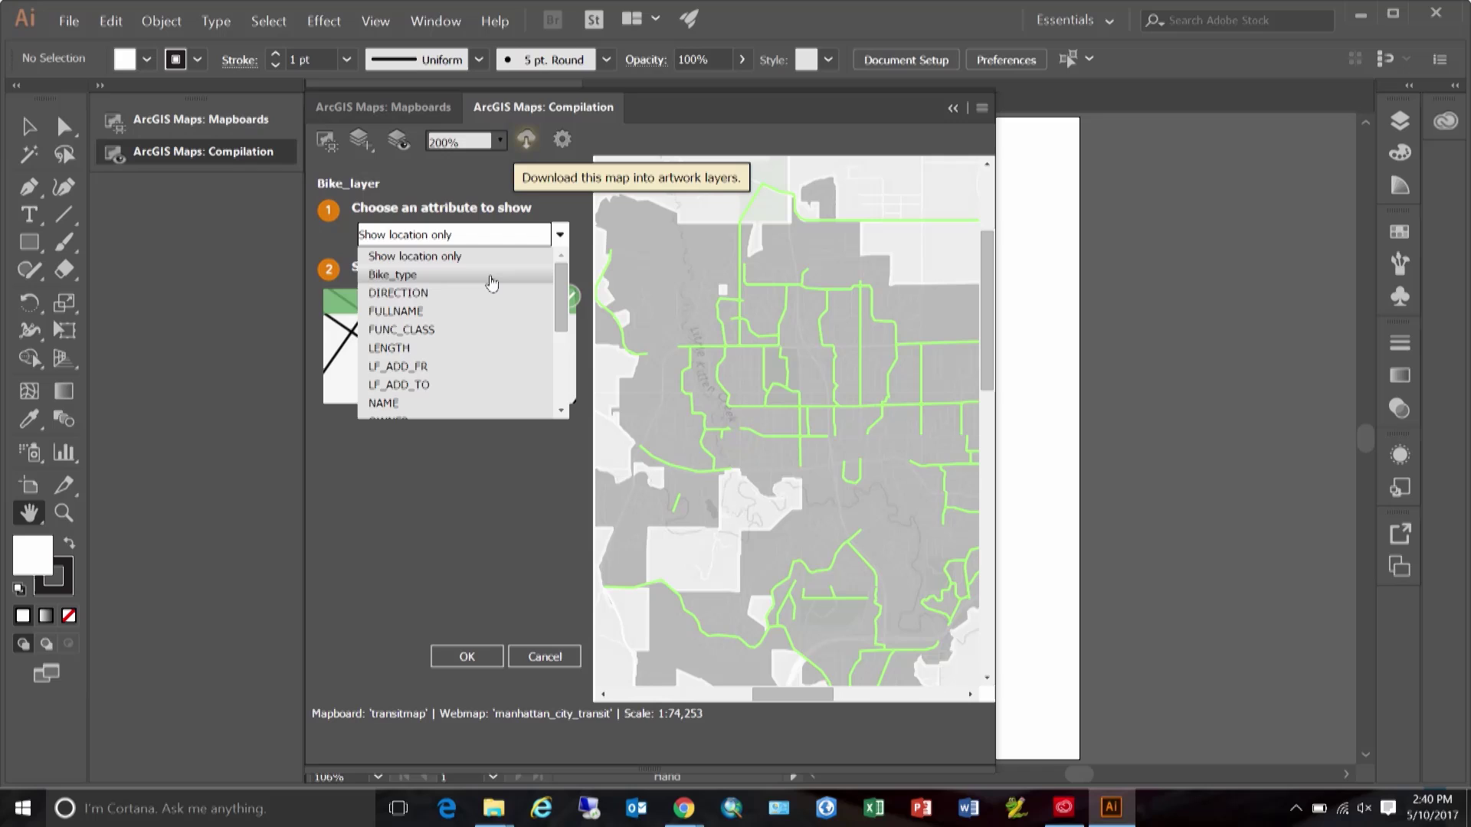
left_click(491, 277)
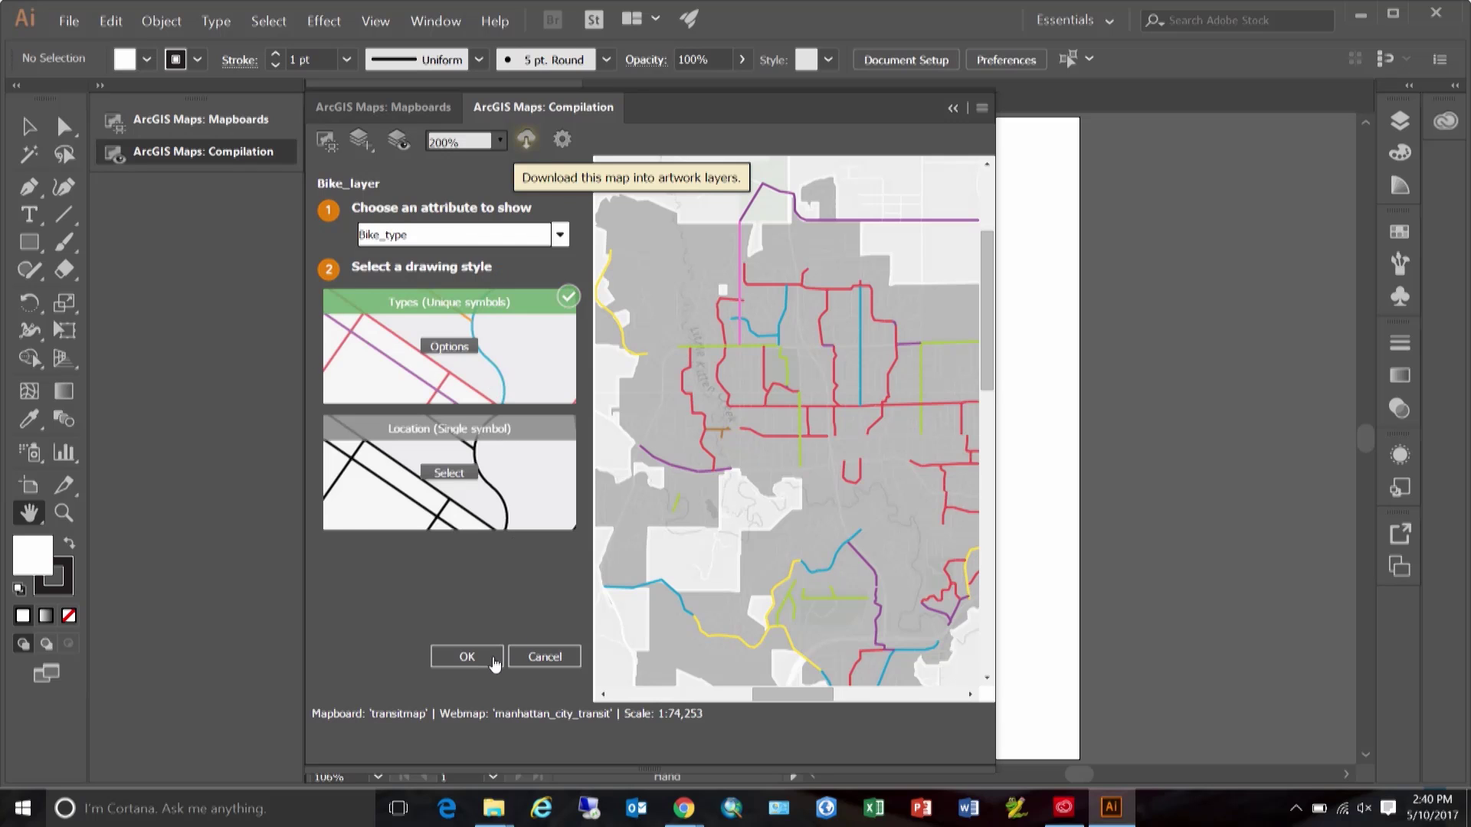
left_click(467, 656)
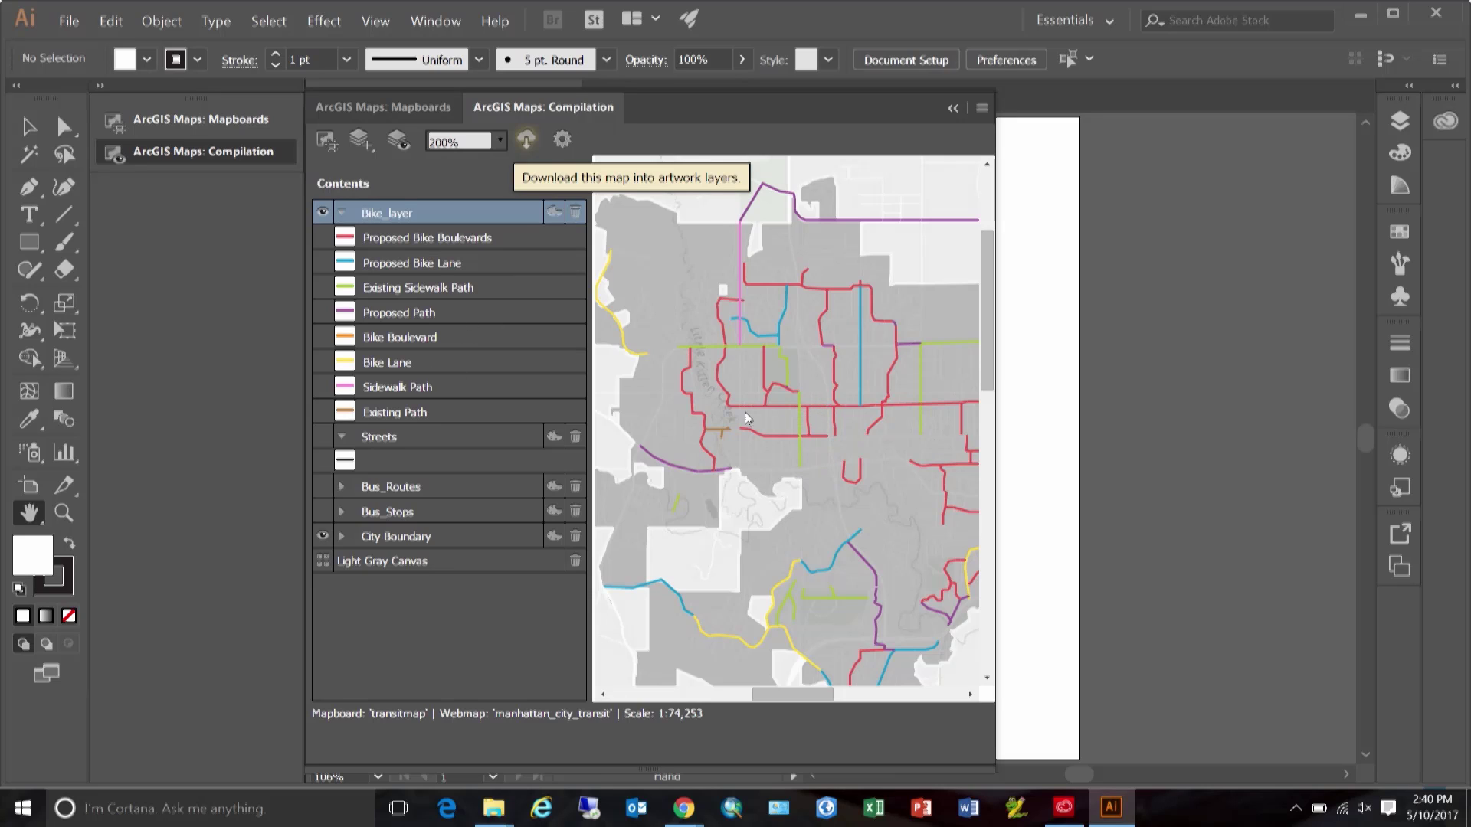
Turn Streets, Bus_Routes and Bus_Stops back on and move Bus_Stops above Bike_layer
left_click(320, 437)
left_click(323, 487)
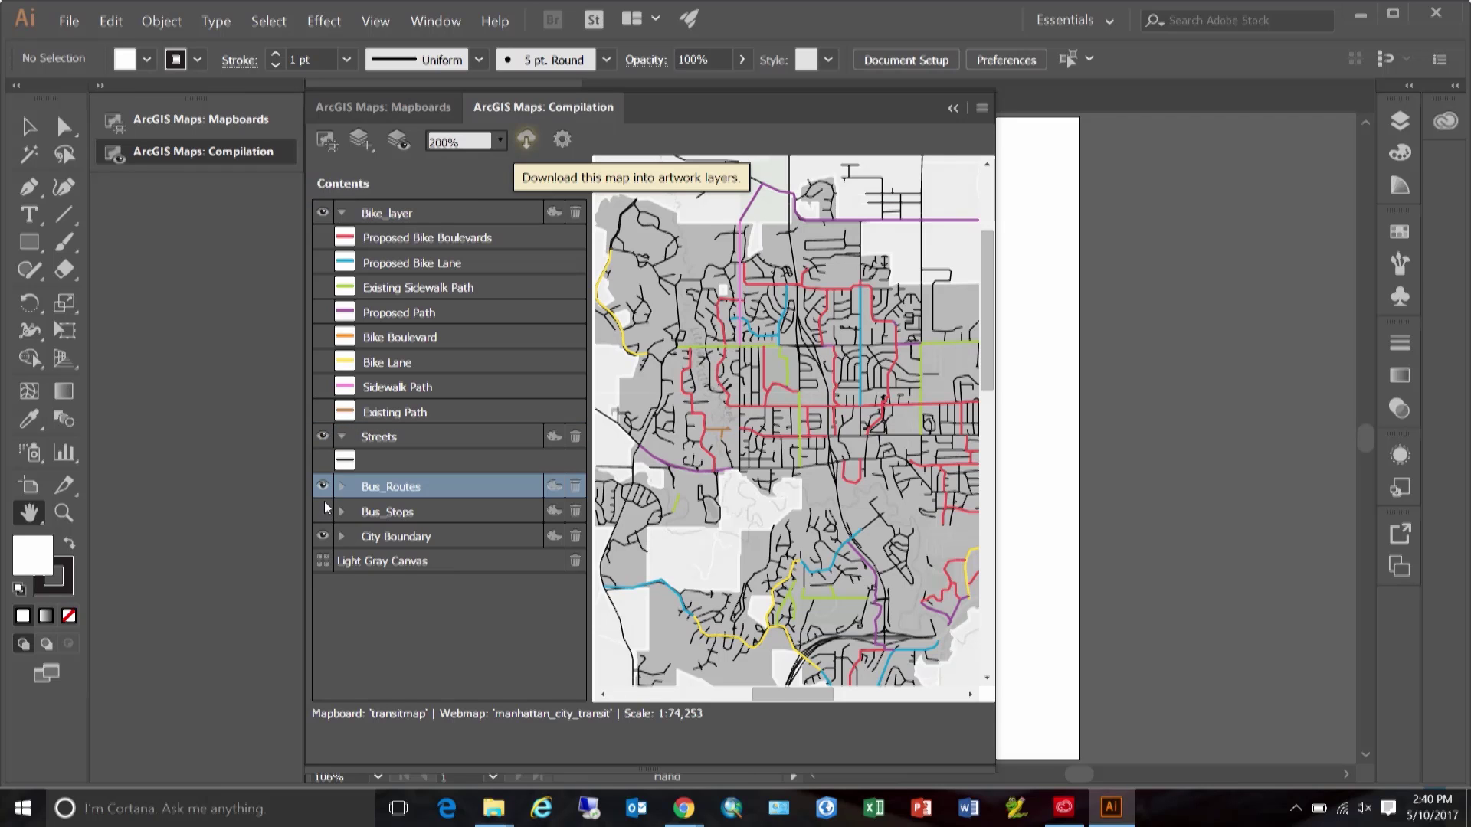
left_click(322, 512)
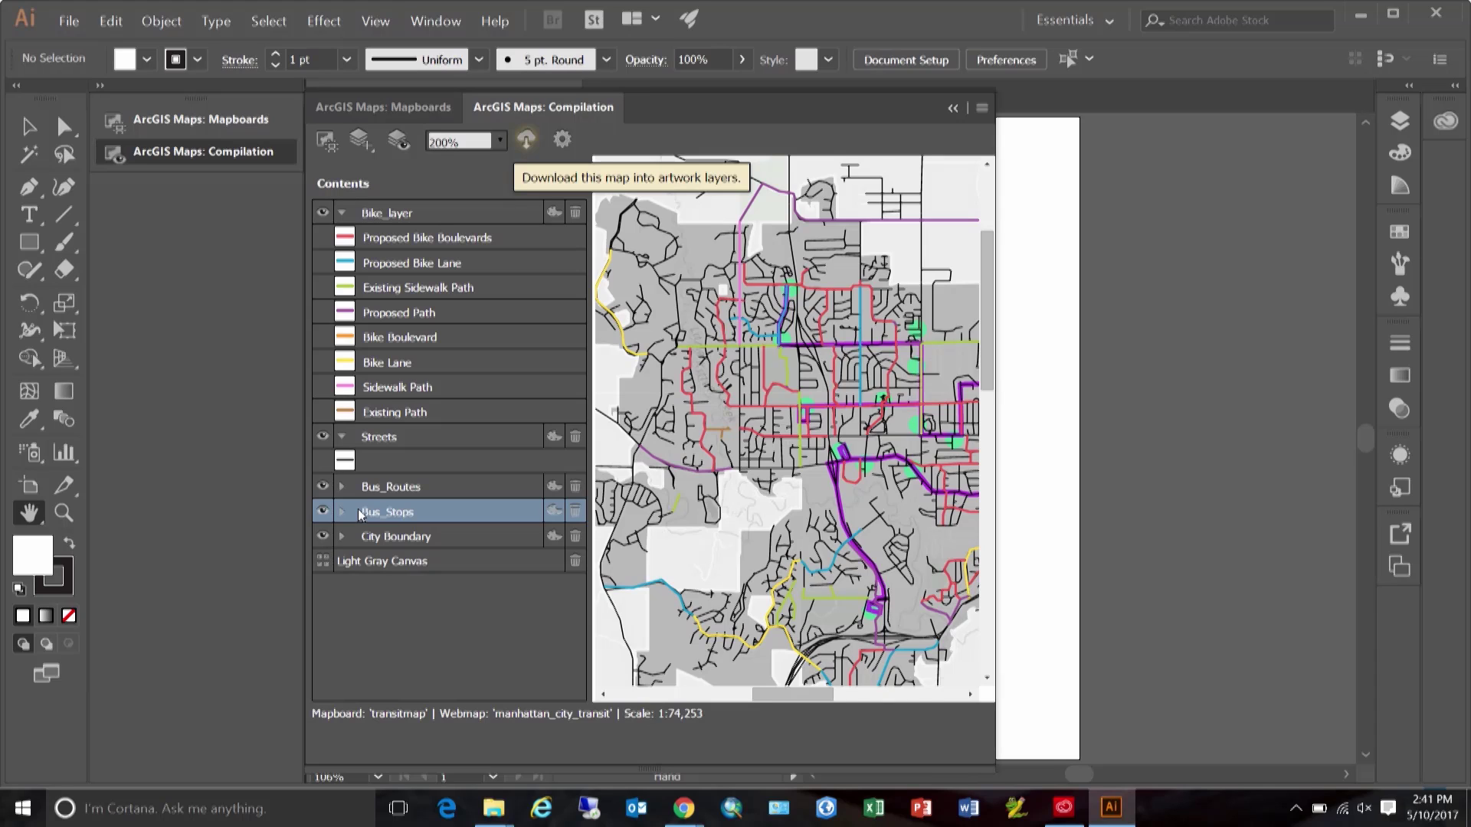
left_click_drag(357, 508, 370, 202)
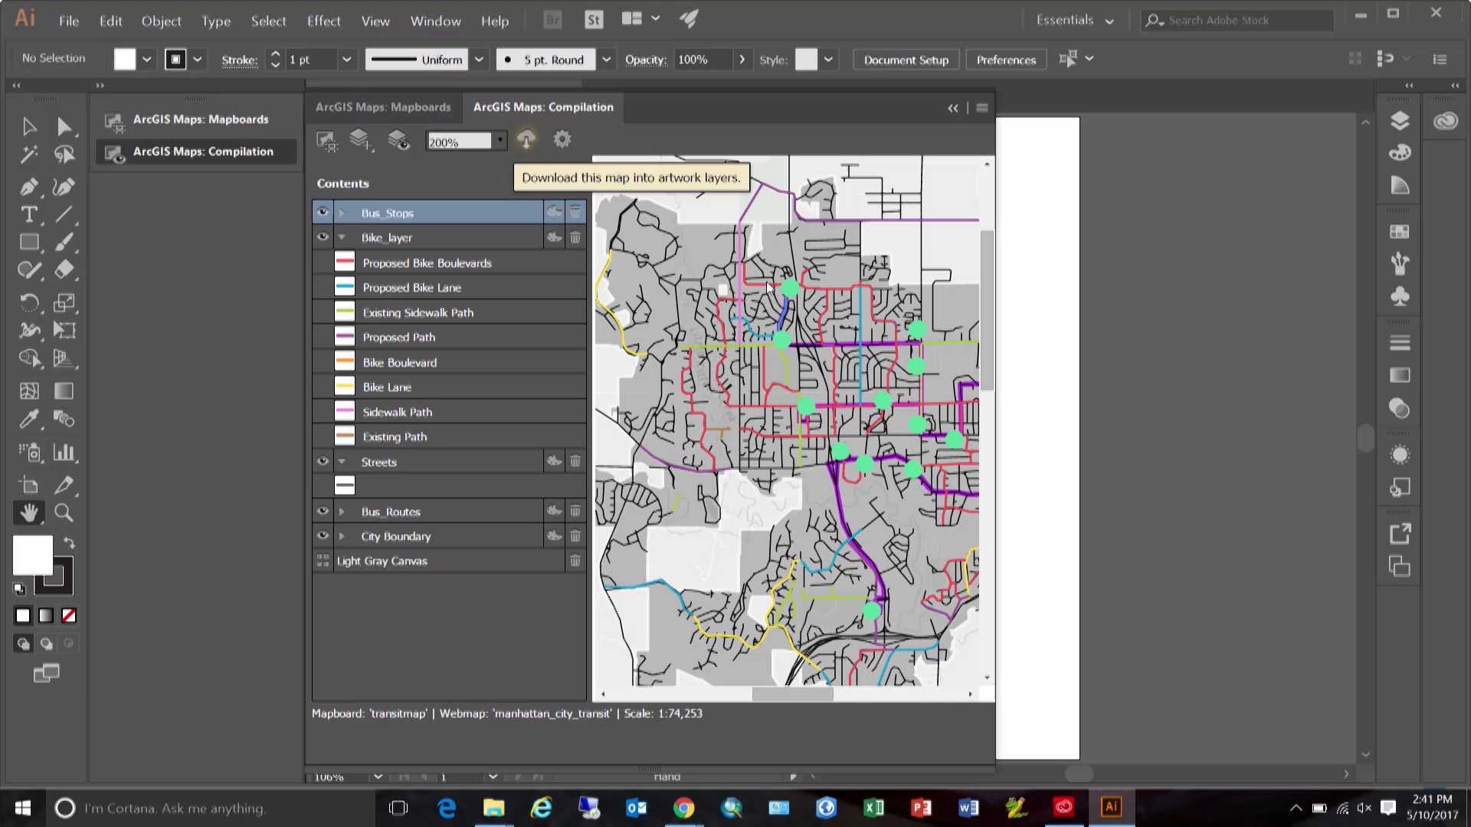
Sync the transit map into artwork layers, then show the transitmap mapboard extent
left_click(527, 144)
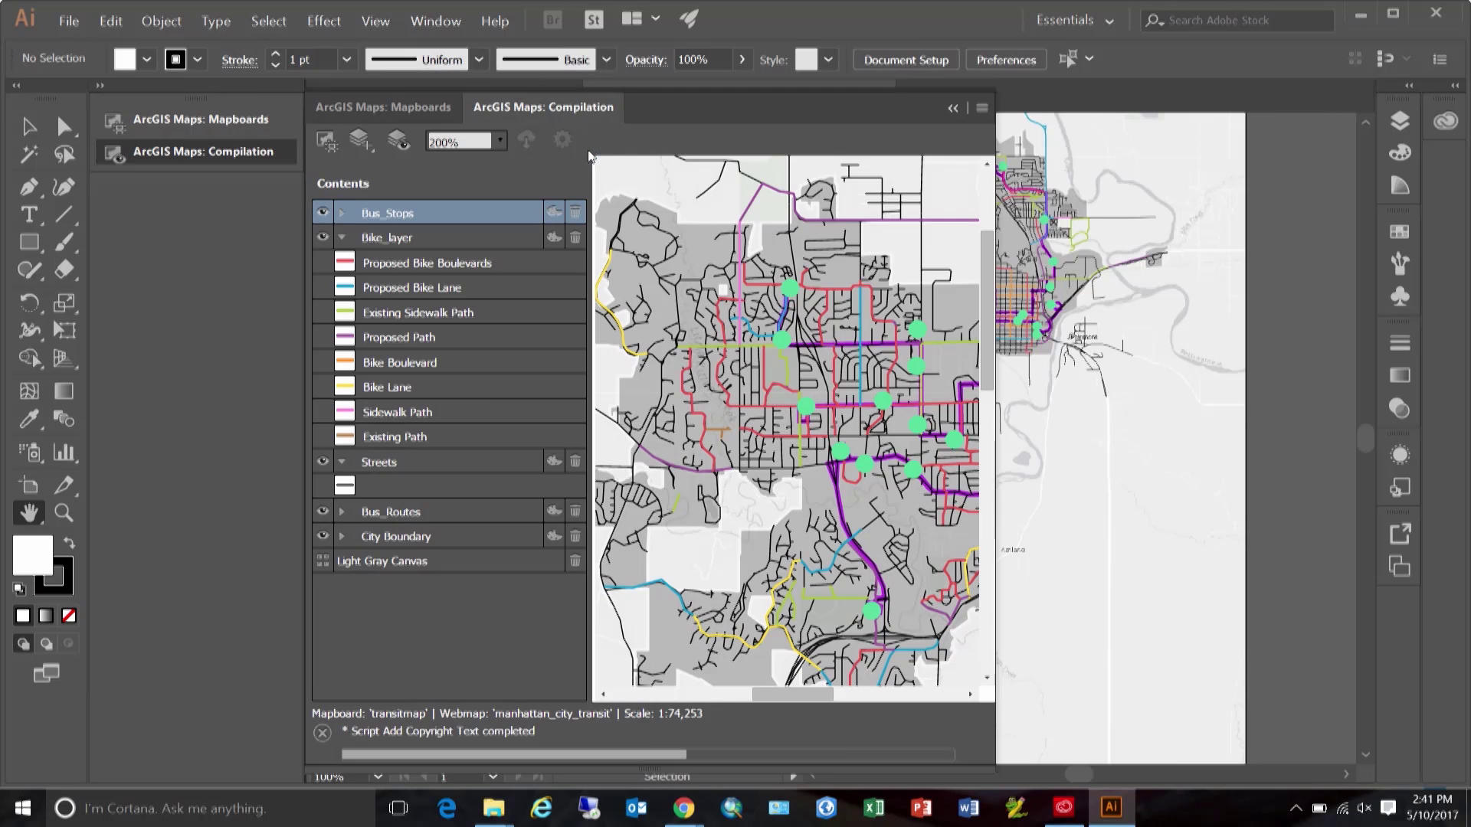
left_click(337, 140)
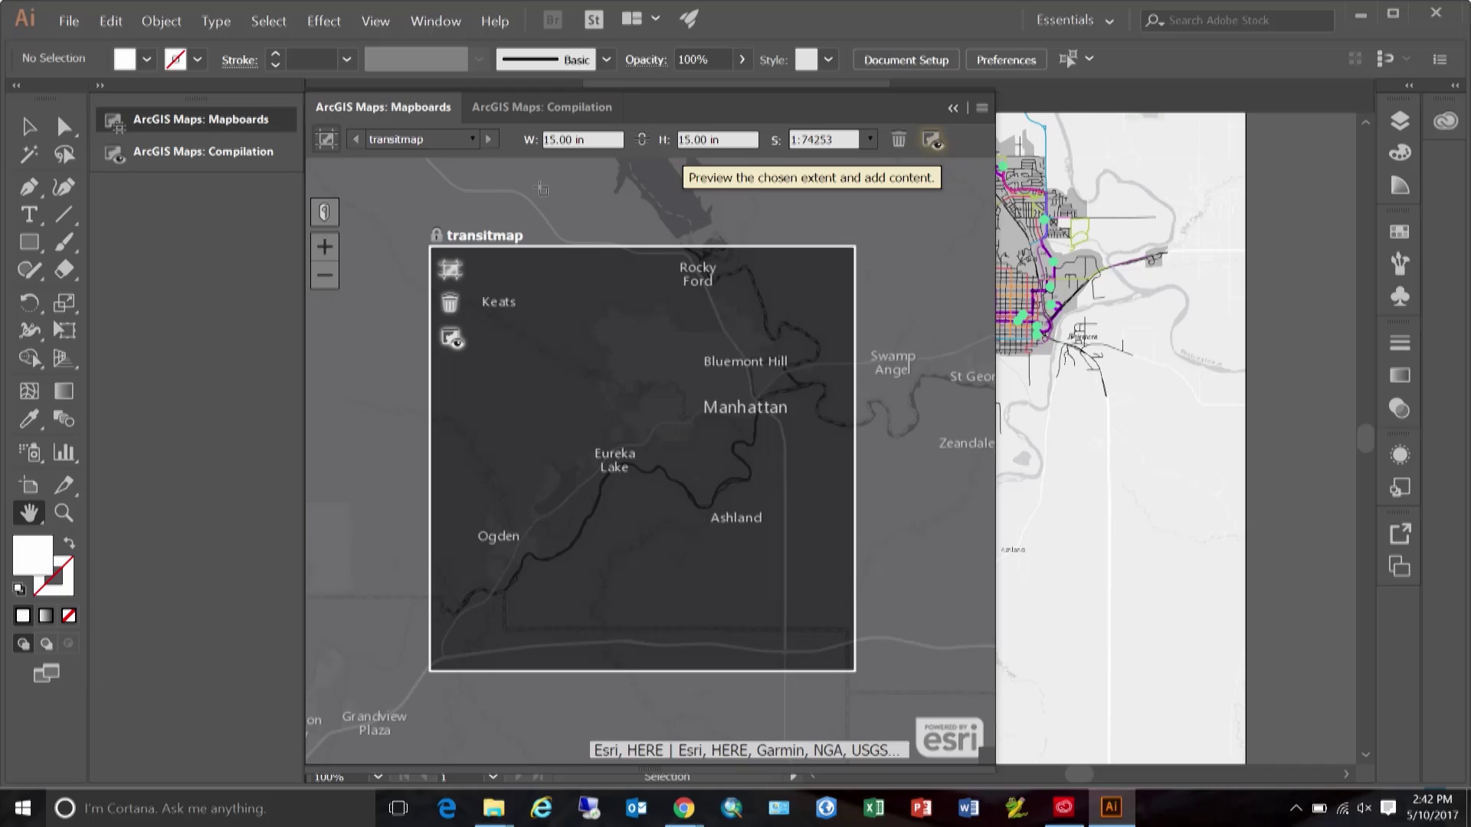
Inspect the downloaded Bike_layer and Streets groups in the Layers panel, then return to Compilation
left_click(244, 122)
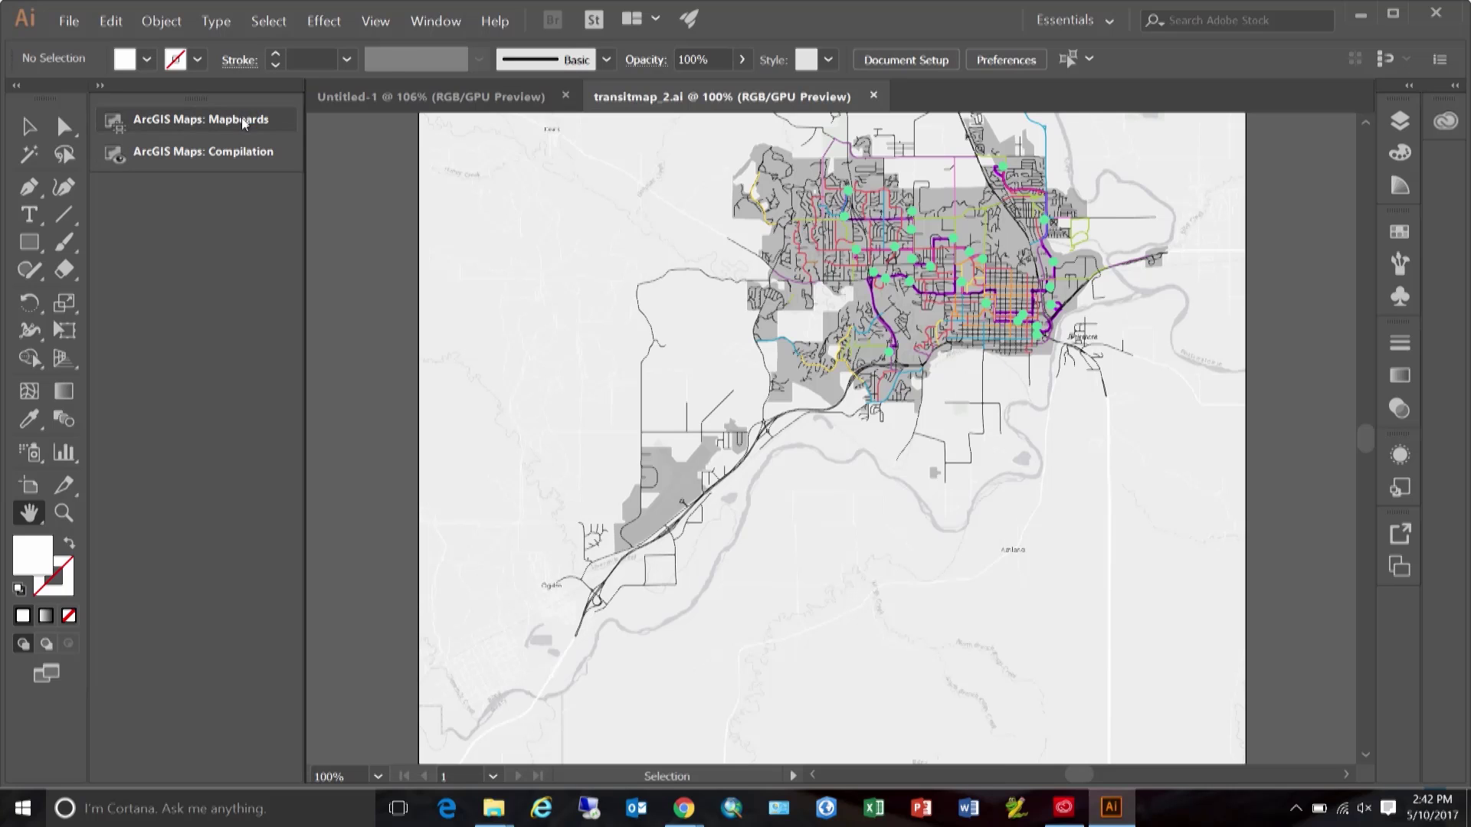
left_click(1400, 121)
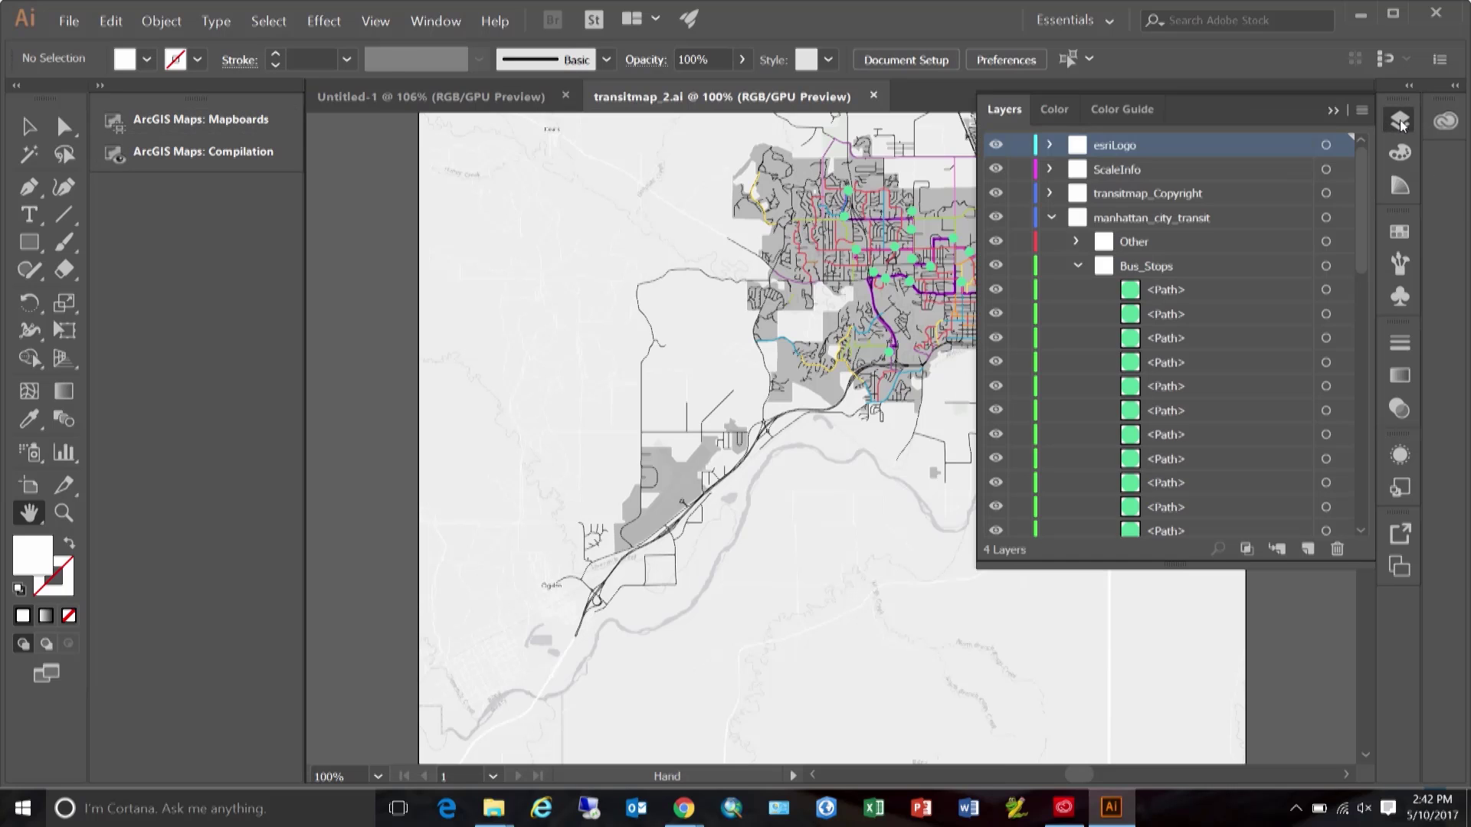
left_click(1075, 266)
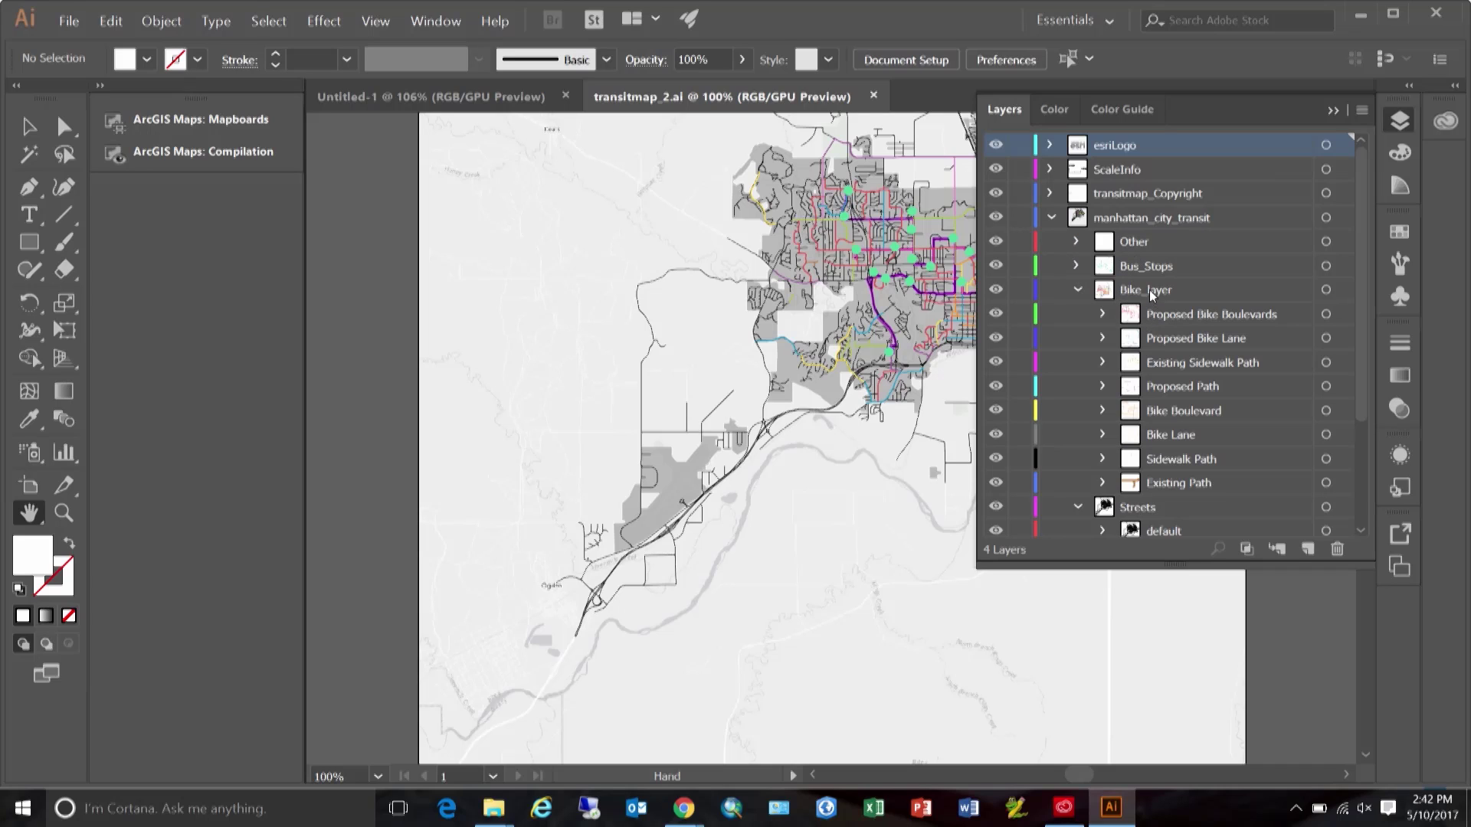
left_click(238, 155)
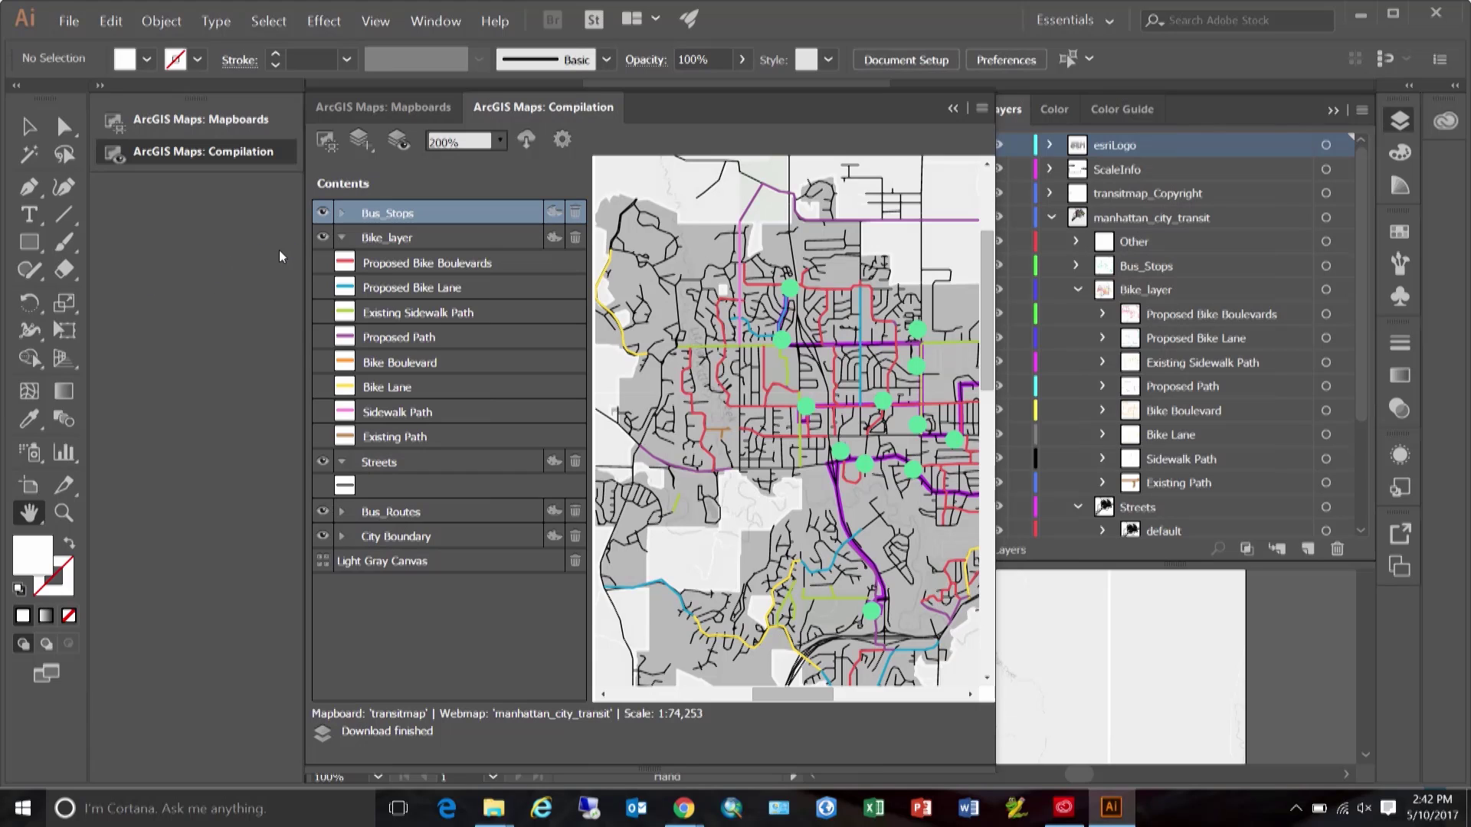
Add the zipped shapefile ManhattanKS_schools.zip to the map
left_click(361, 140)
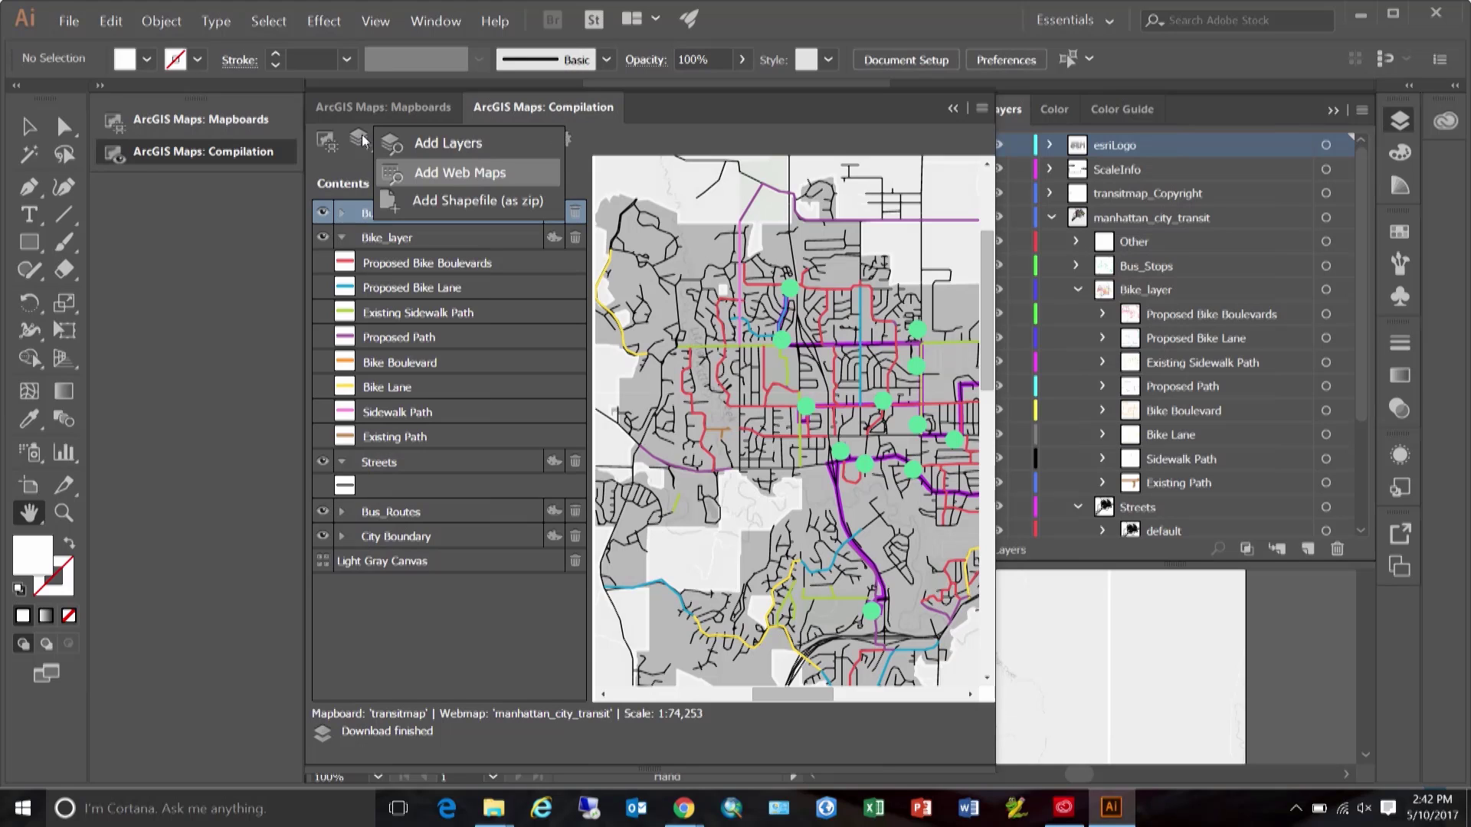
left_click(435, 202)
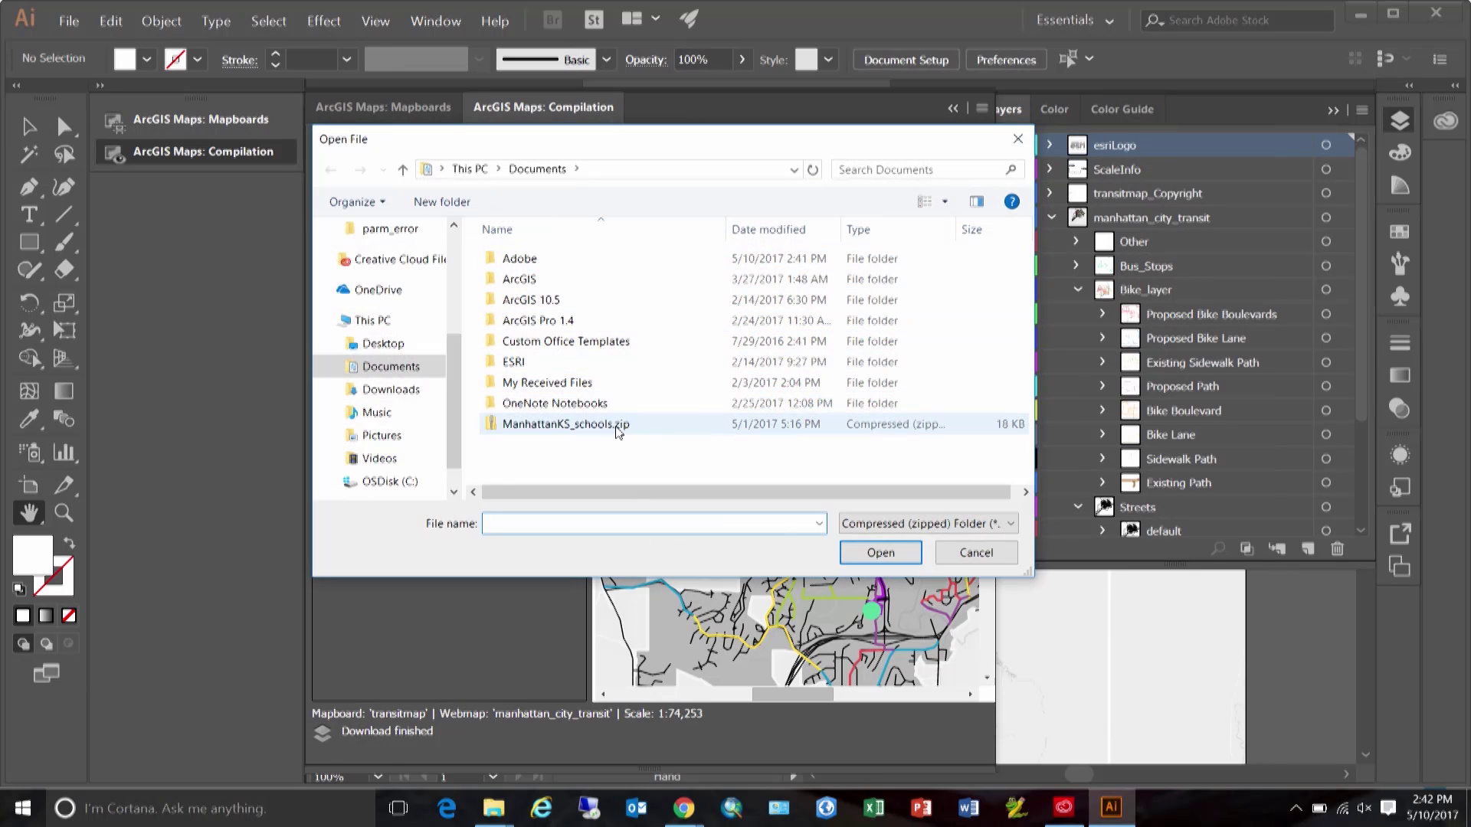
left_click(601, 425)
left_click(887, 560)
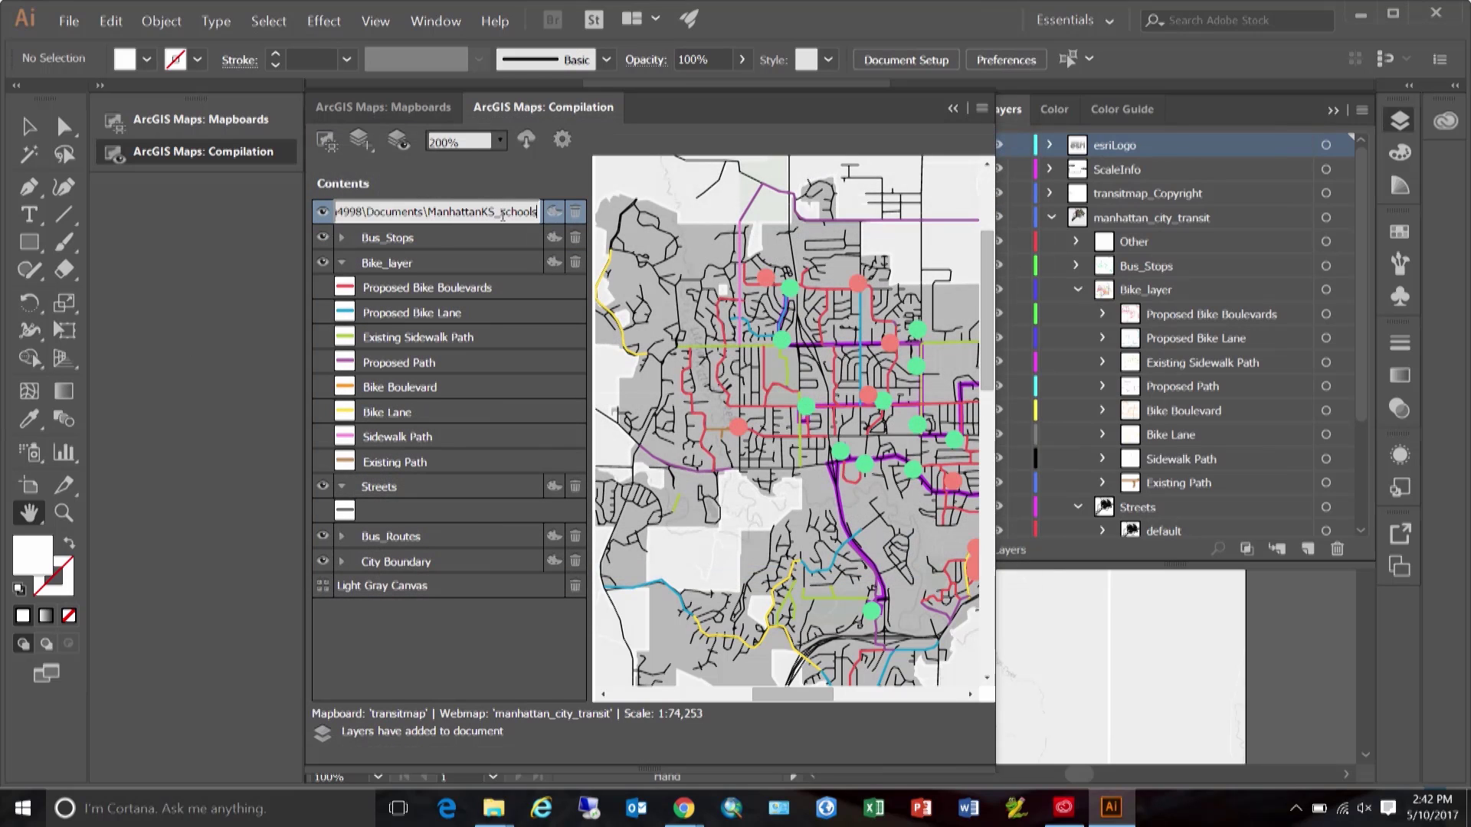
Rename the new shapefile layer to 'Schools'
left_click_drag(509, 211, 306, 213)
type("Schools")
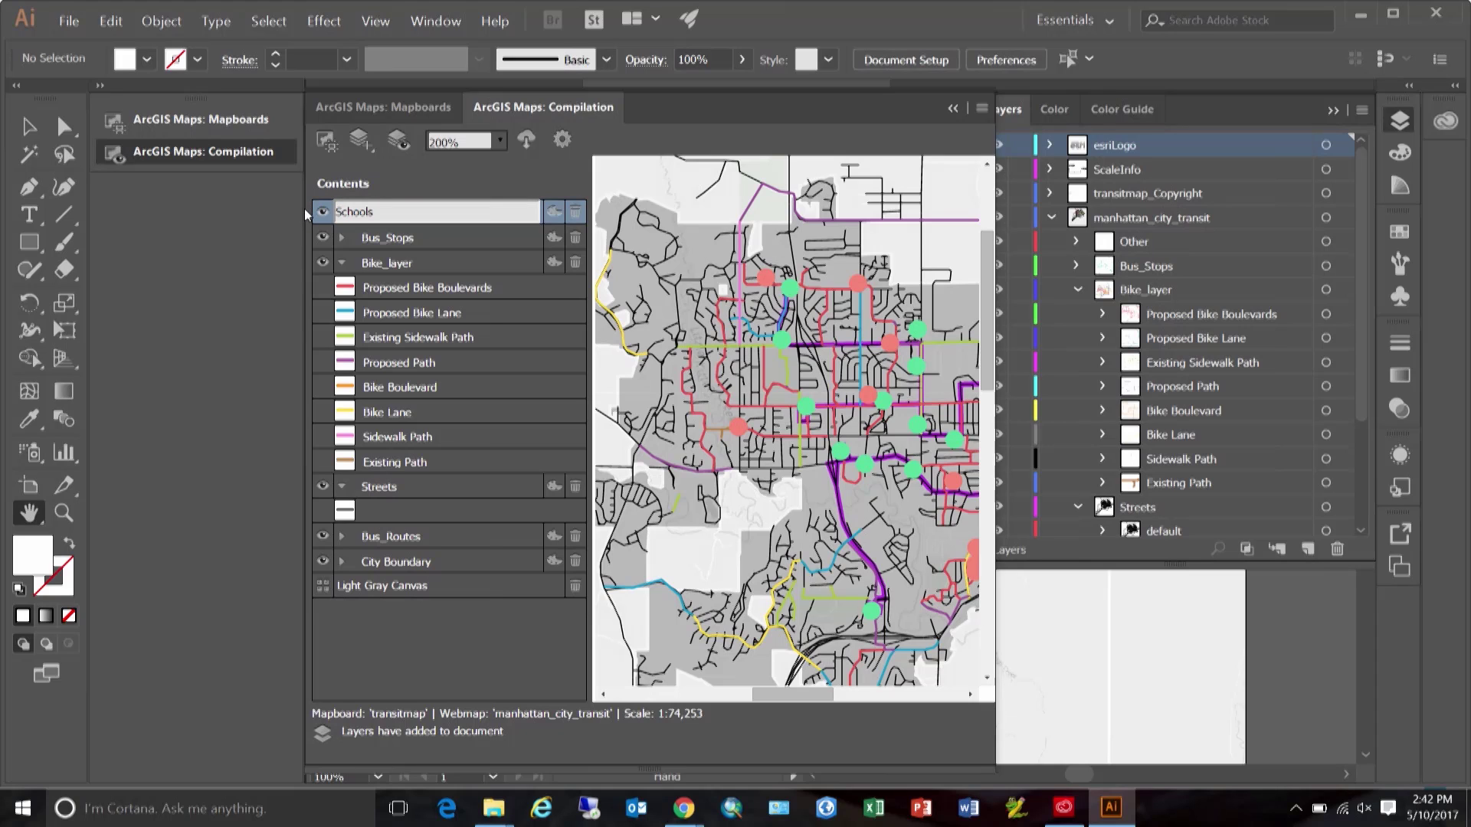
key("Return")
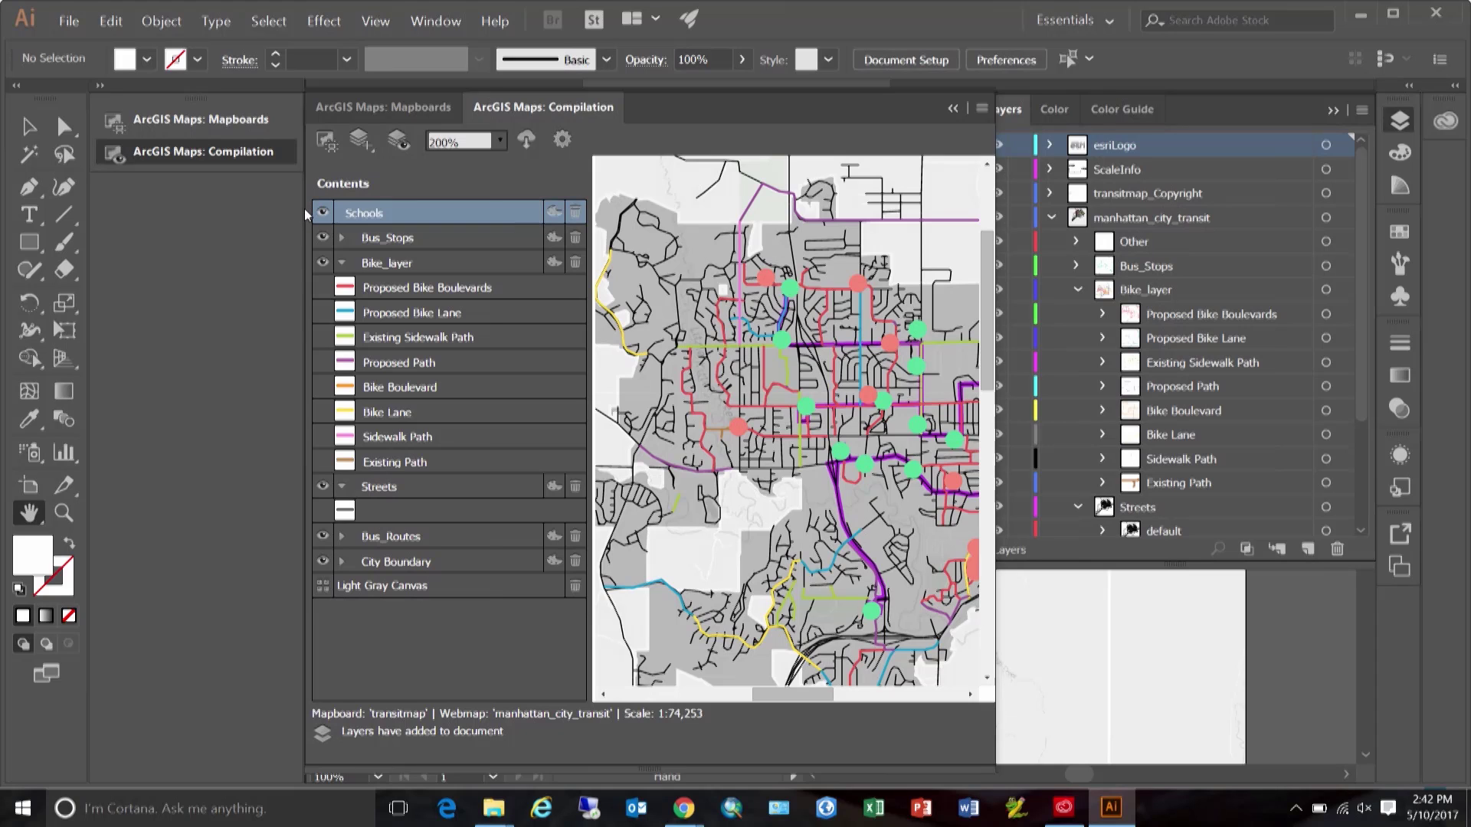
Delete Bus_Stops, Bike_layer, Streets, Bus_Routes, City Boundary and Light Gray Canvas, then sync Schools into artwork
left_click(578, 240)
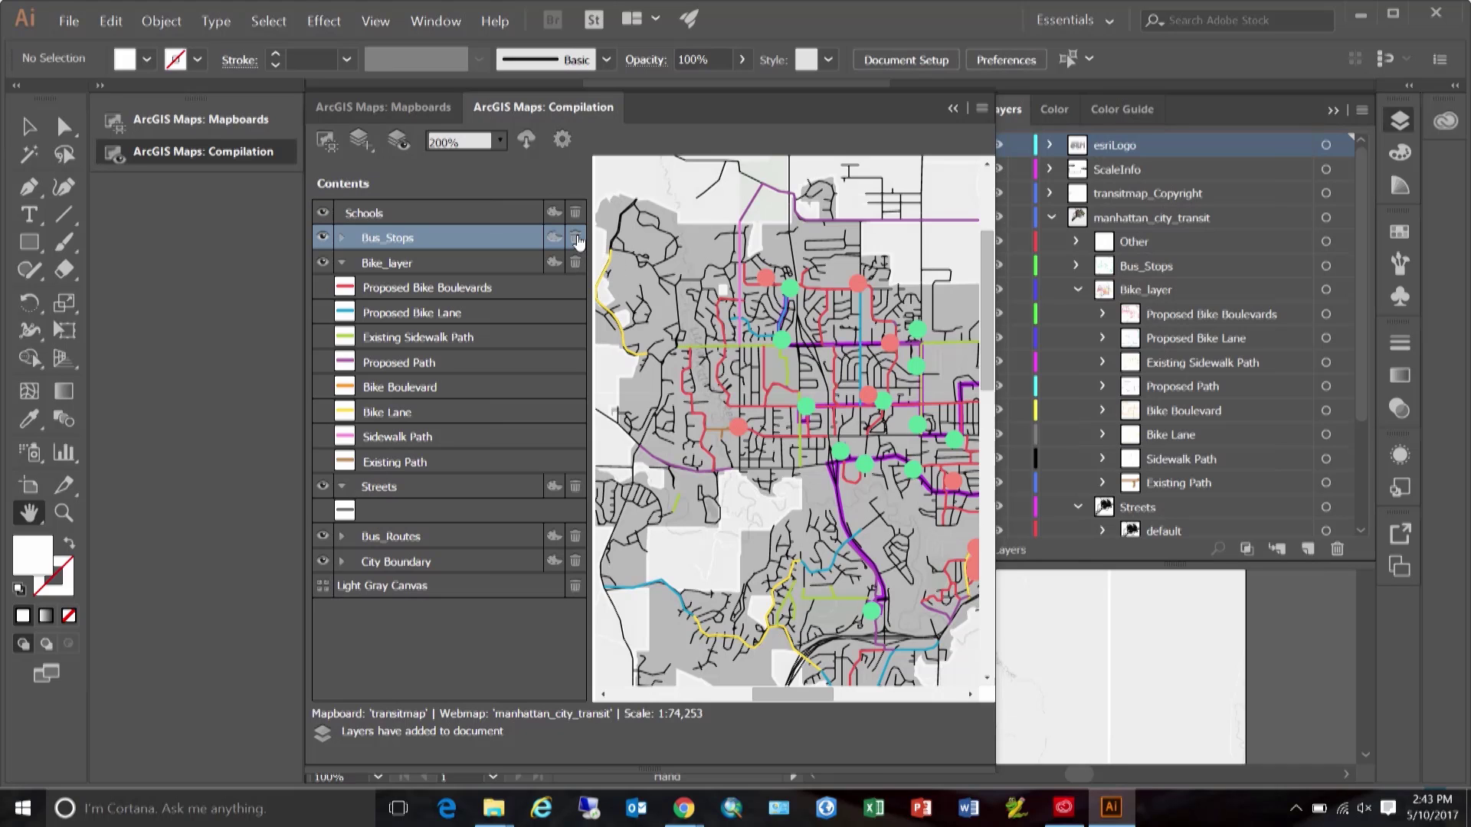
left_click(576, 240)
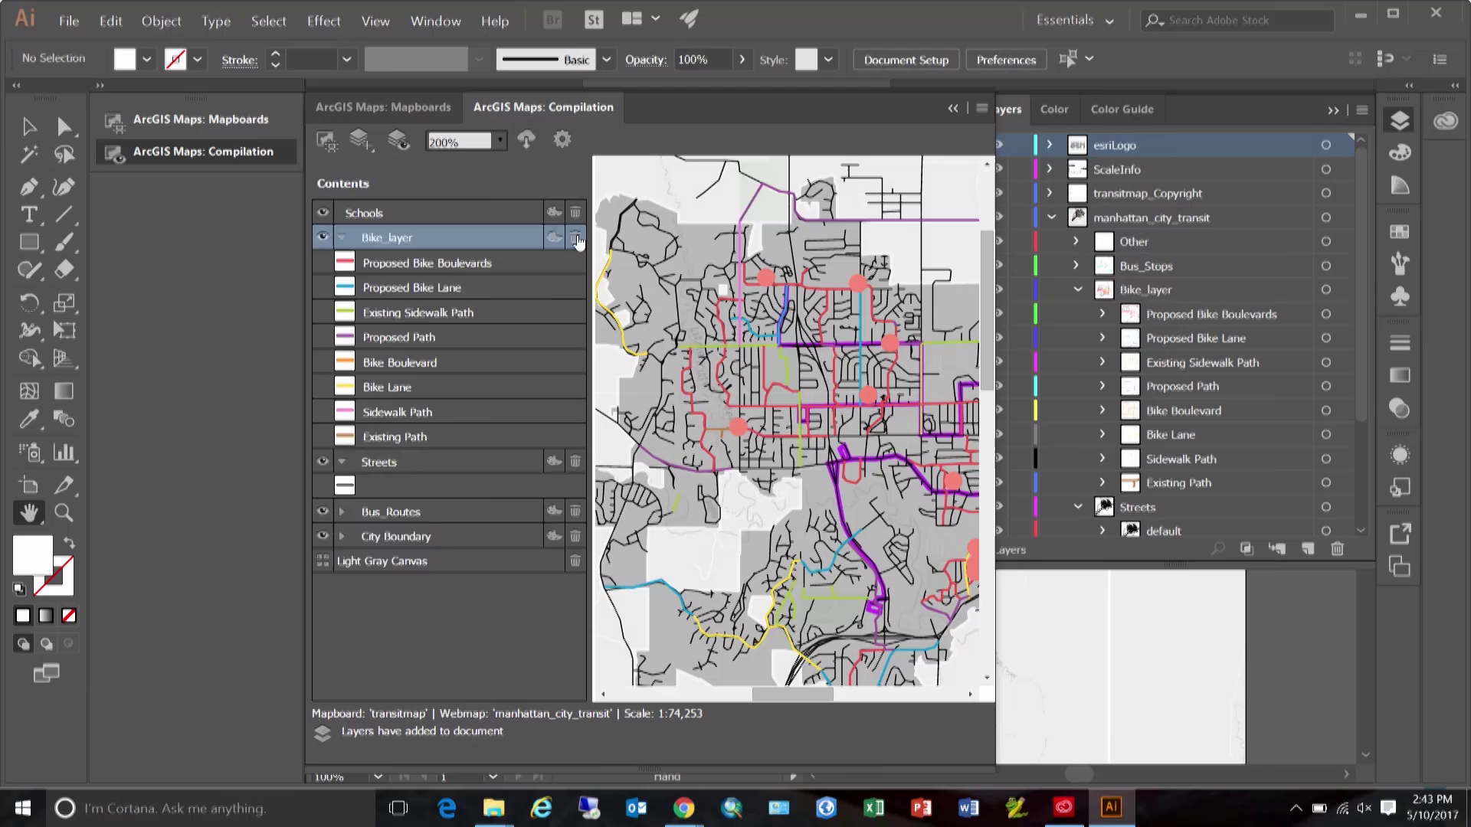
left_click(576, 239)
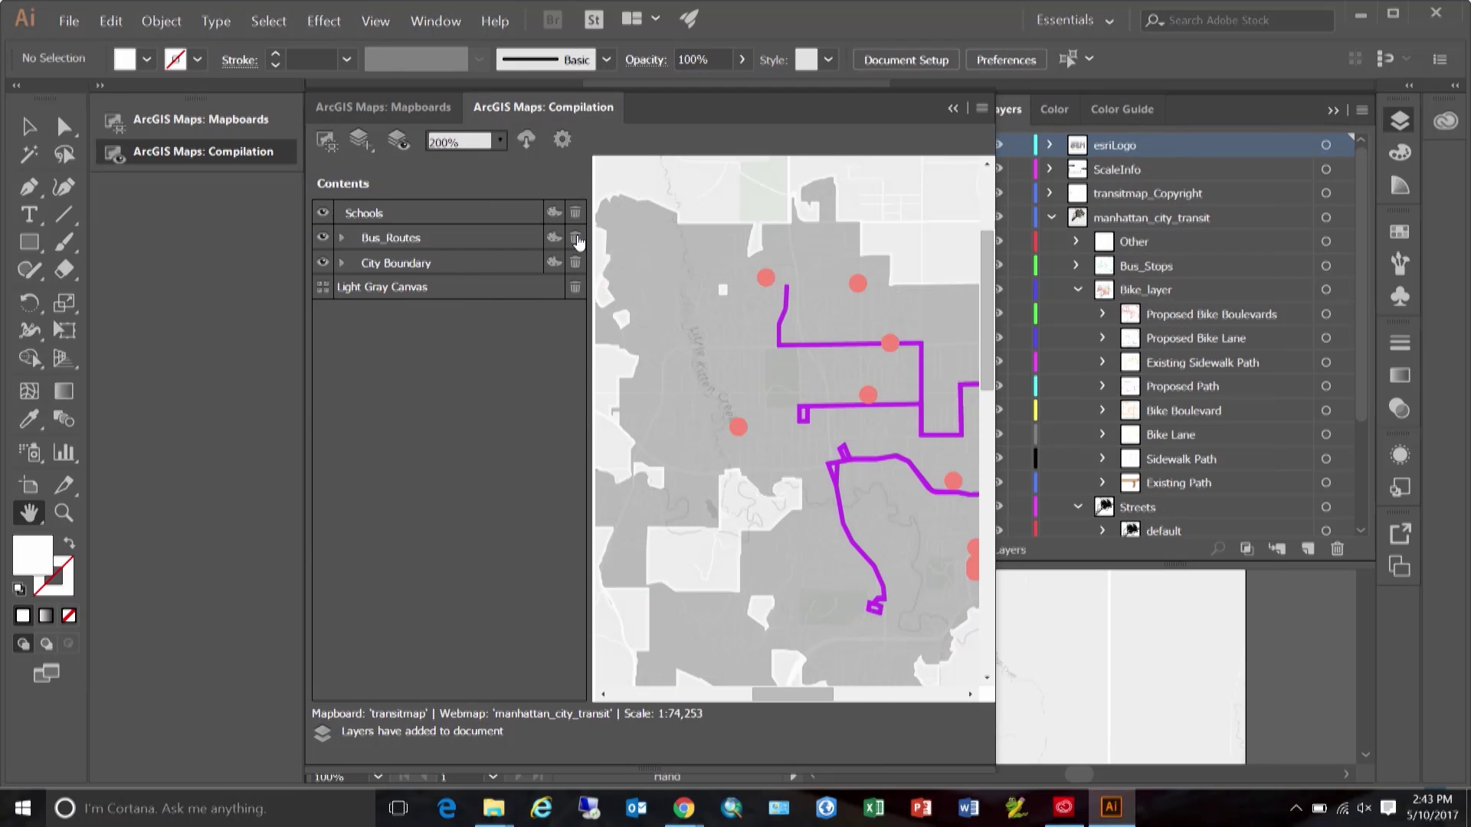
left_click(576, 240)
left_click(576, 240)
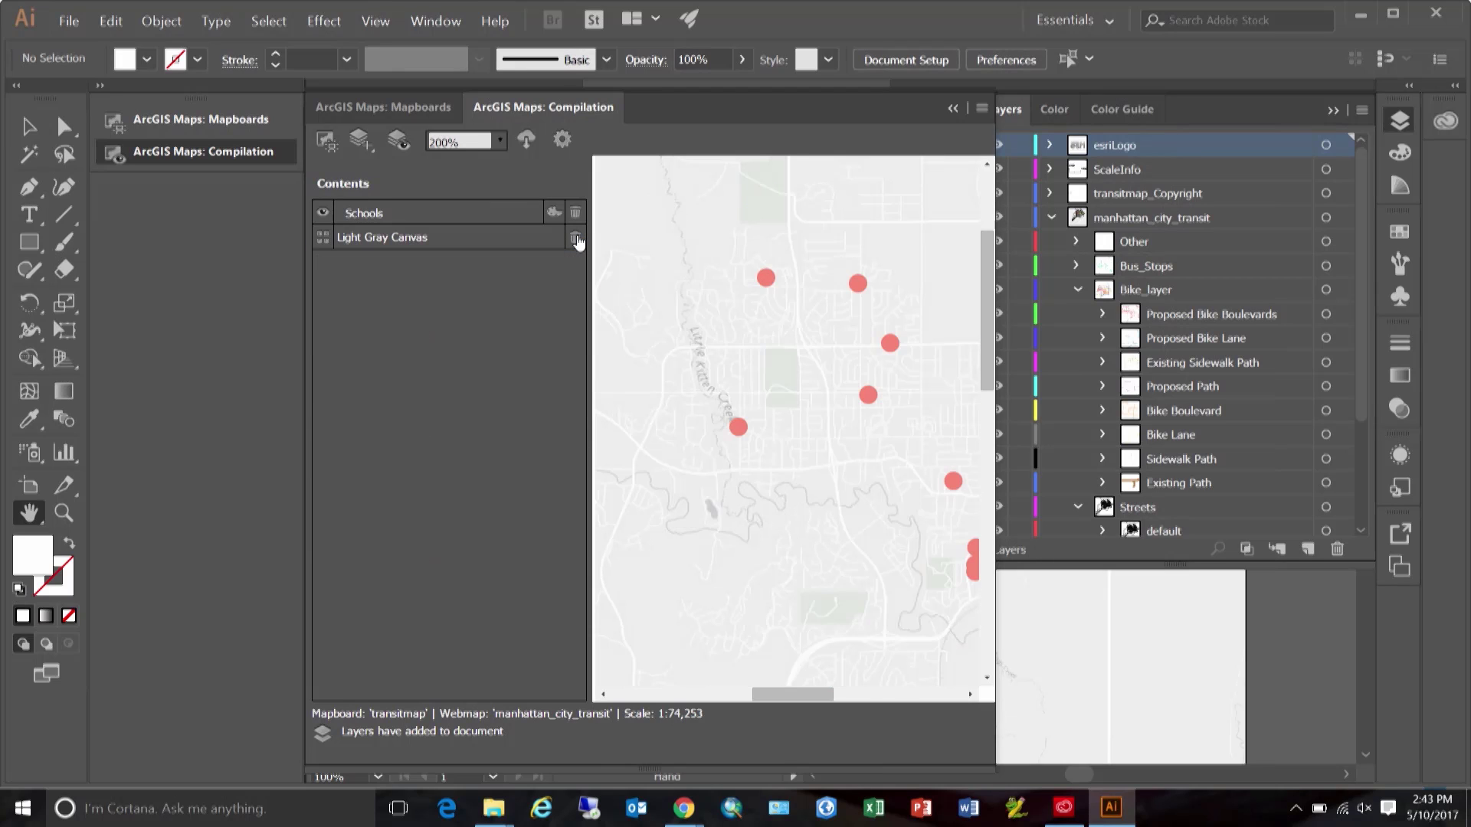
left_click(576, 240)
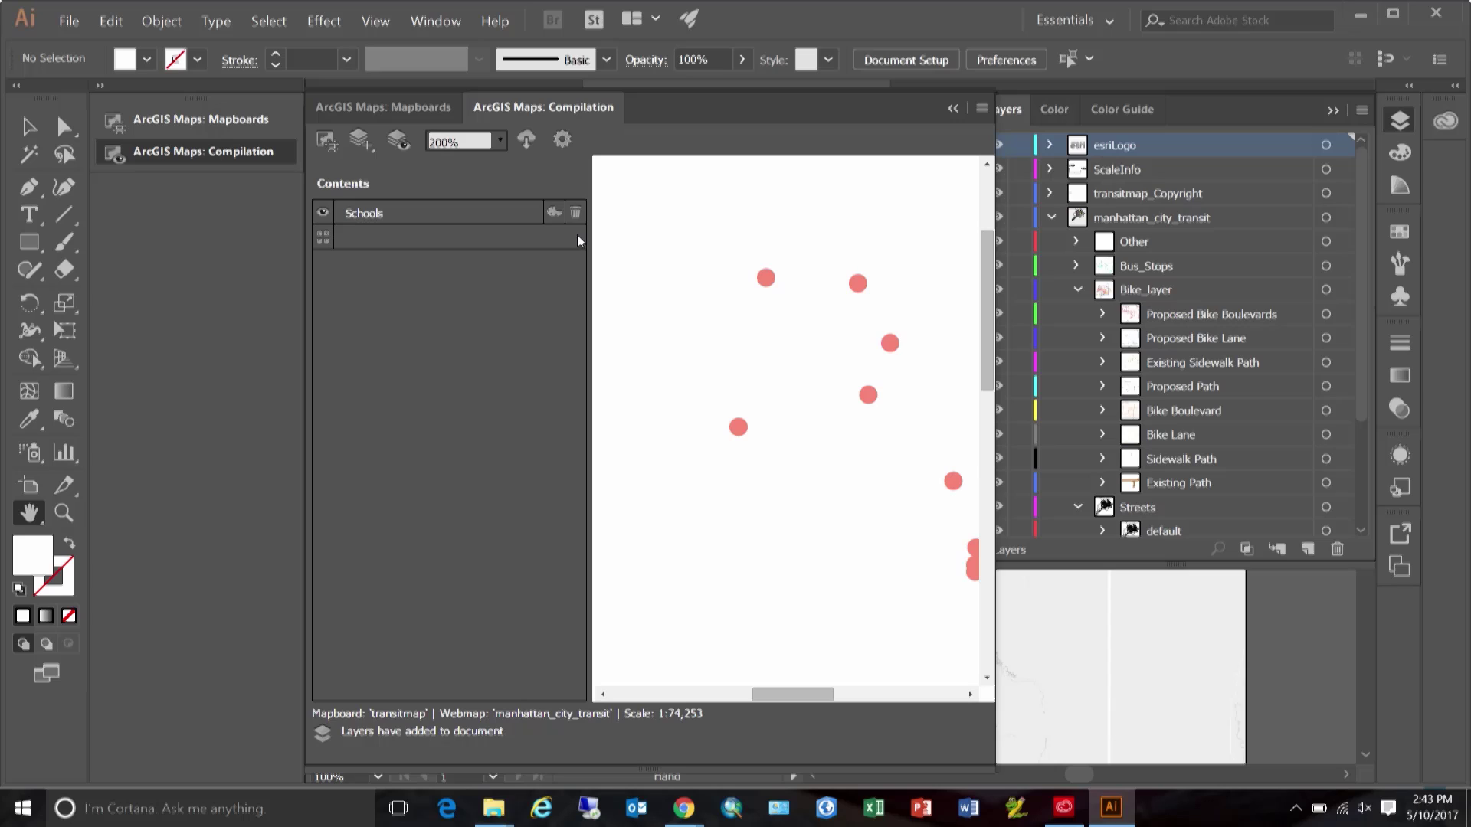
left_click(528, 141)
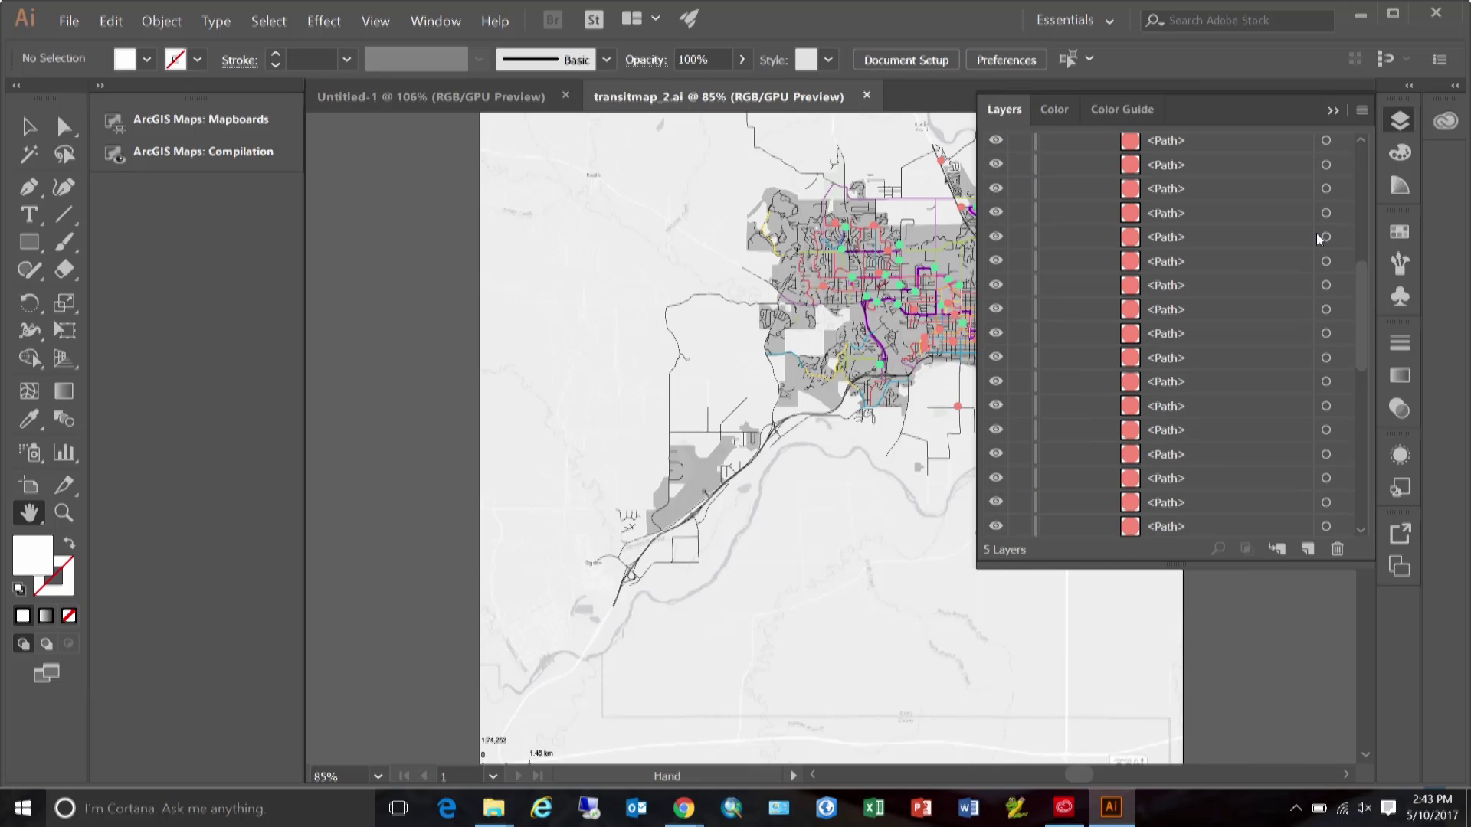
Scroll the Layers panel up to check the Schools paths under manhattan_city_transit
scroll(1354, 187, "up", 5)
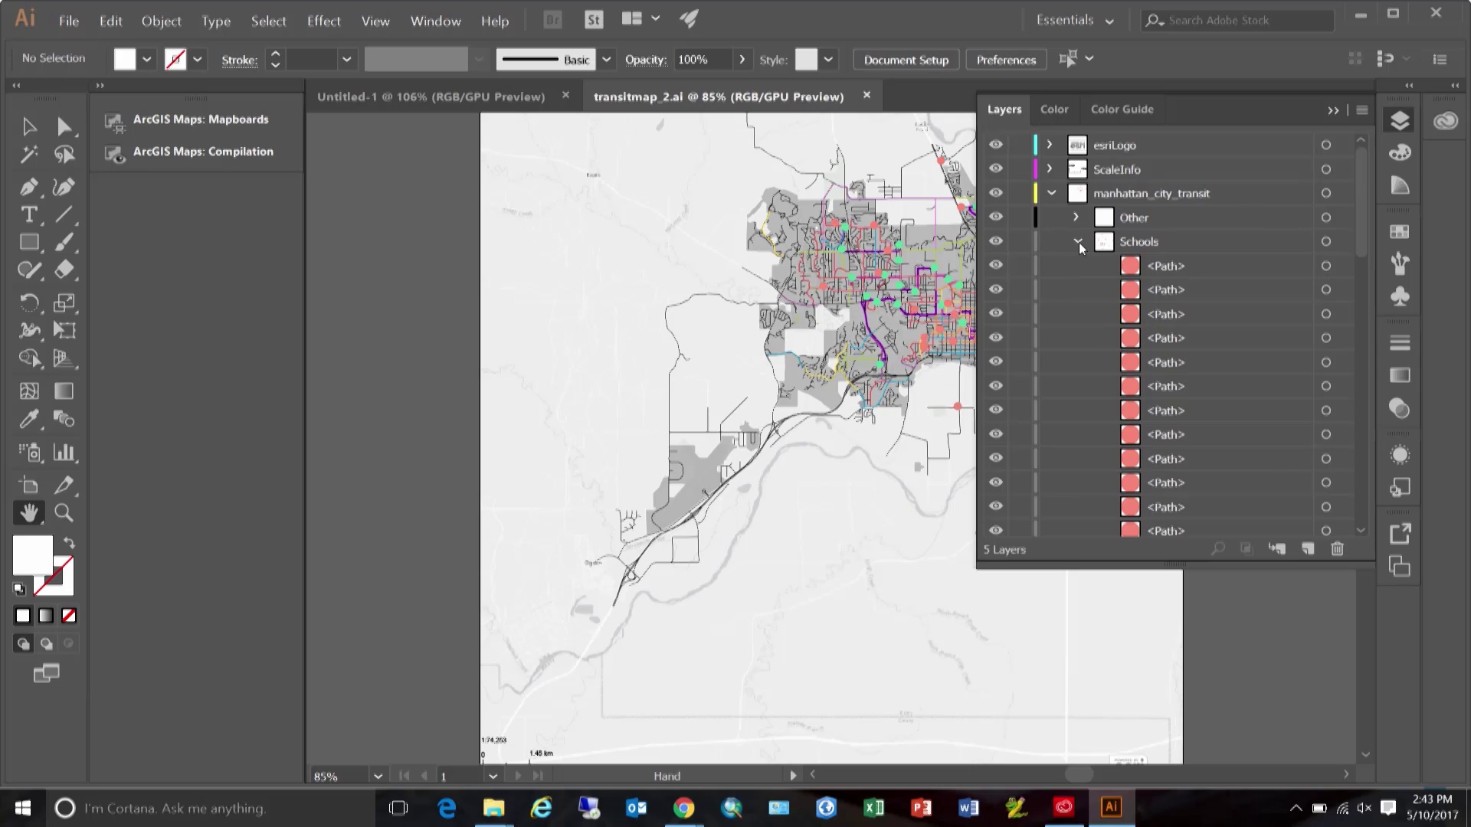